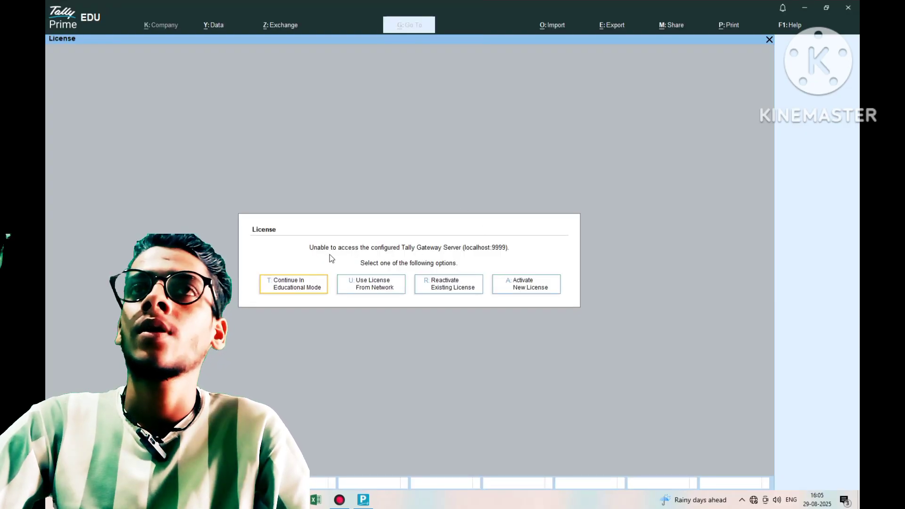
- Continue in educational mode and open a blank Company Creation form through Change Company
left_click(313, 299)
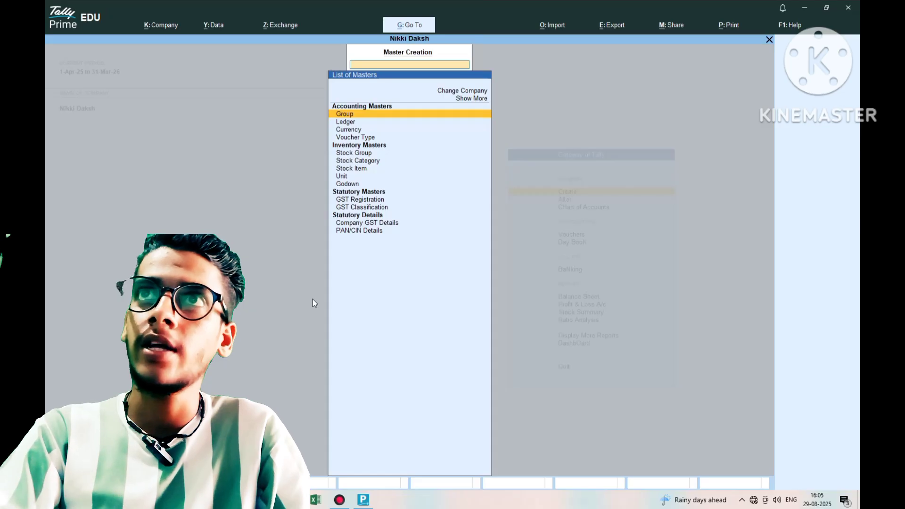
key("Up")
key("Up")
key("Return")
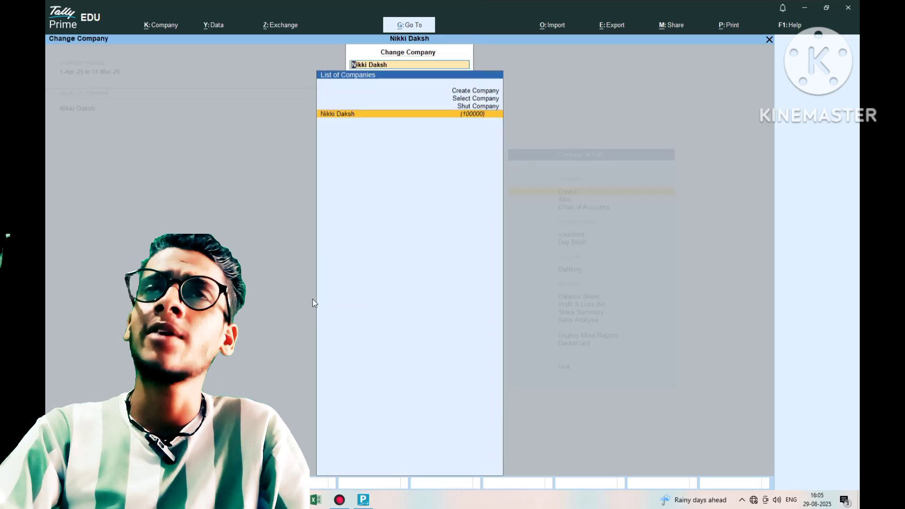
key("Up")
key("Up")
key("Up")
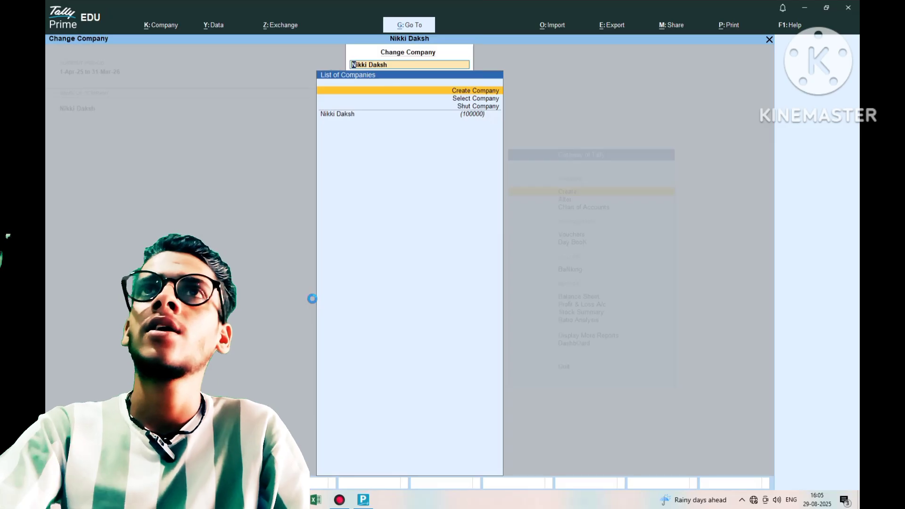
key("Return")
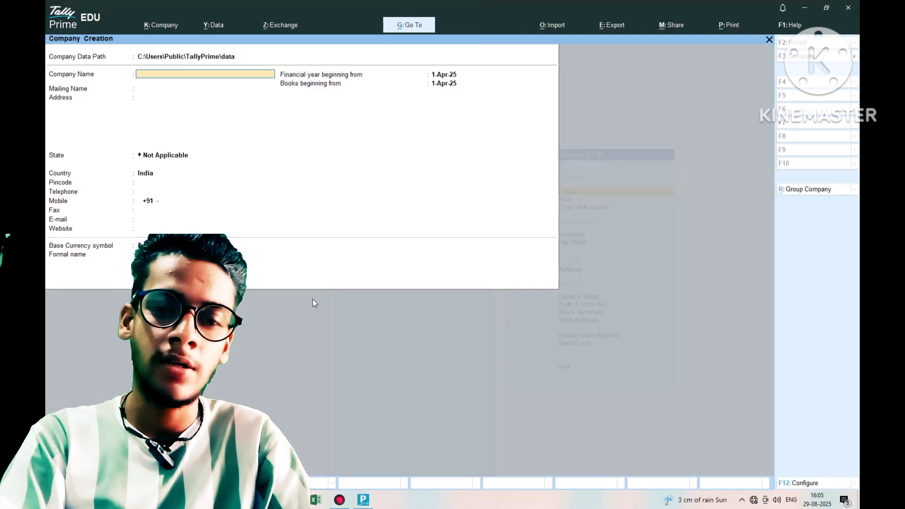
- Name the company 'Sumsaung Company', keep it as mailing name, and enter the address line
type("Sums")
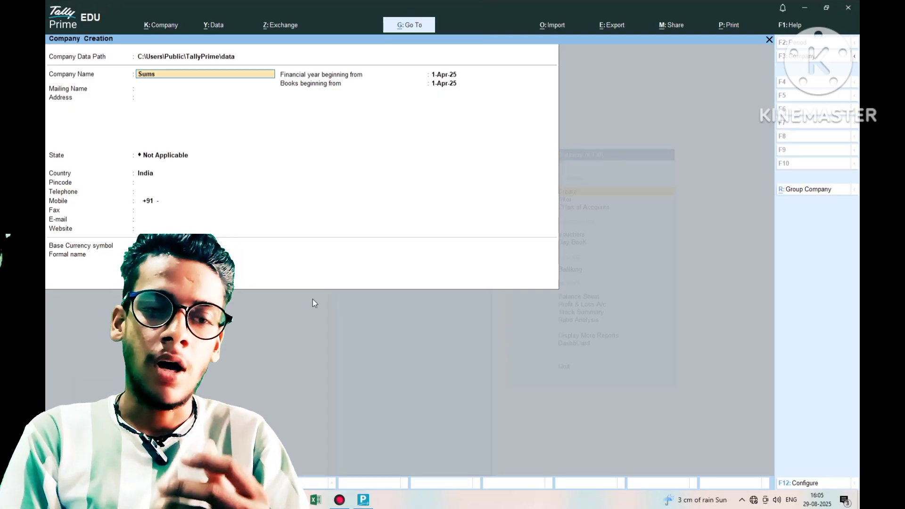
type("aung")
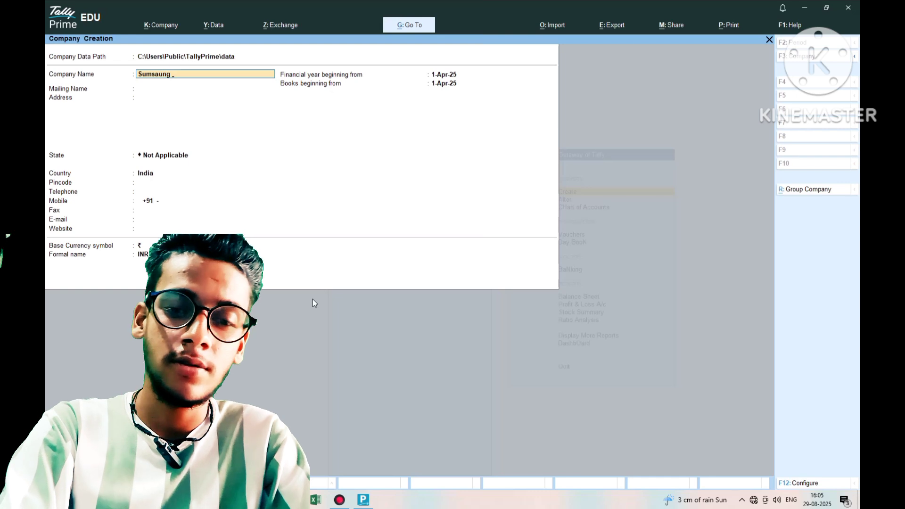
type(" Co")
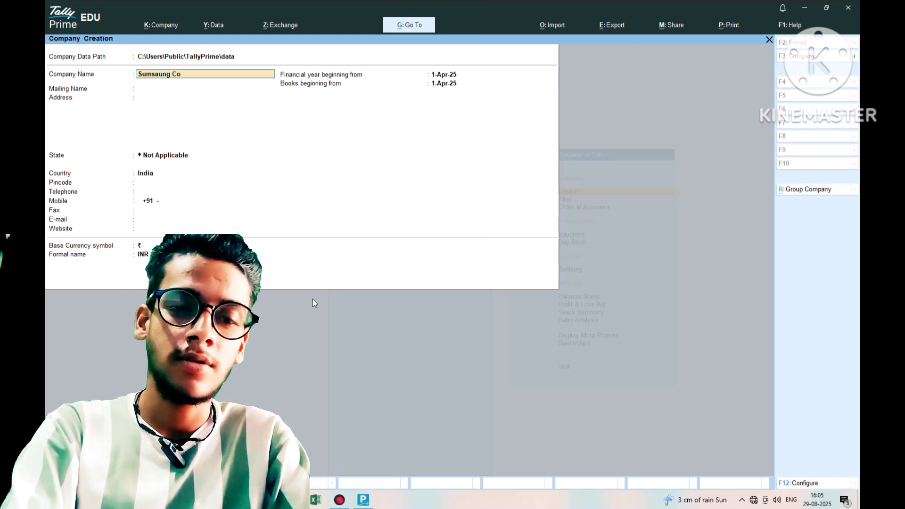
type(".mpany")
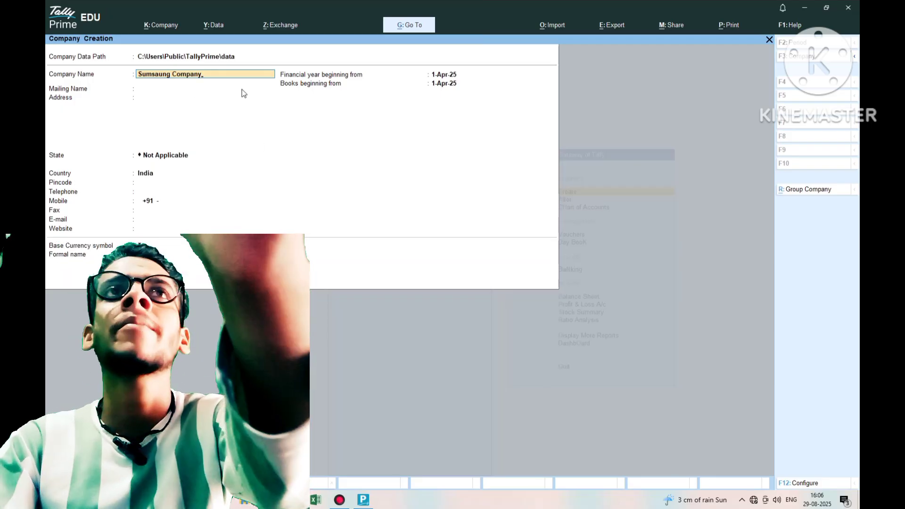
key("Return")
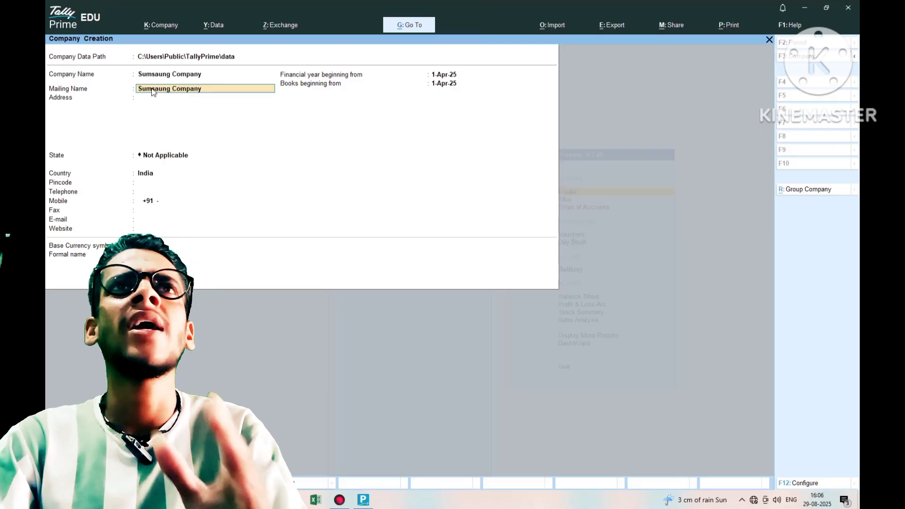
key("Return")
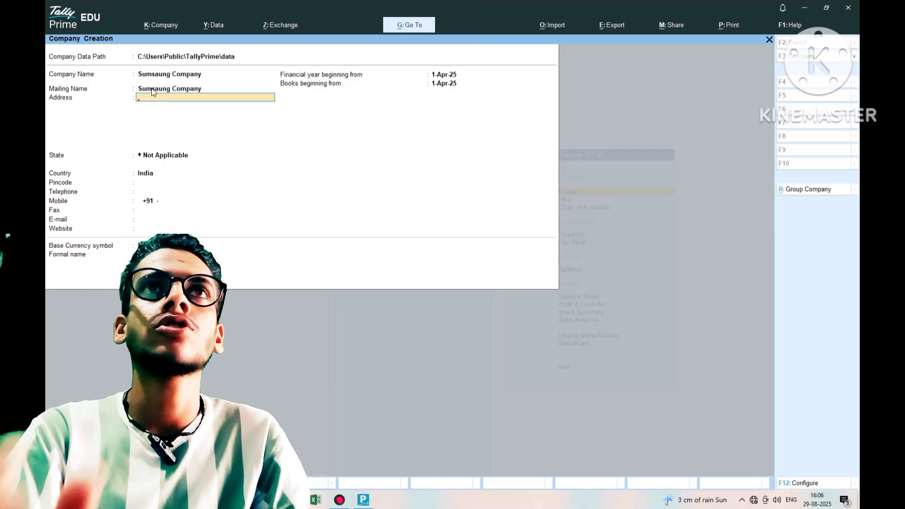
type("B")
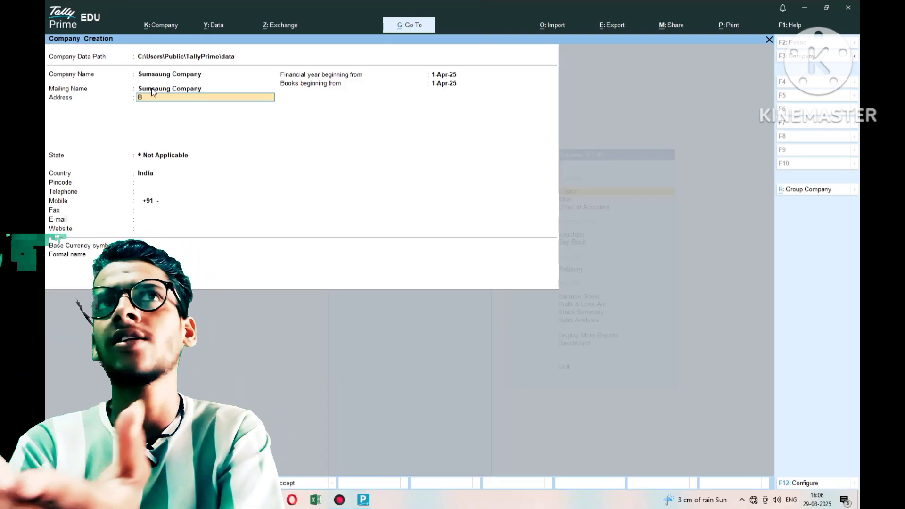
type("udaun")
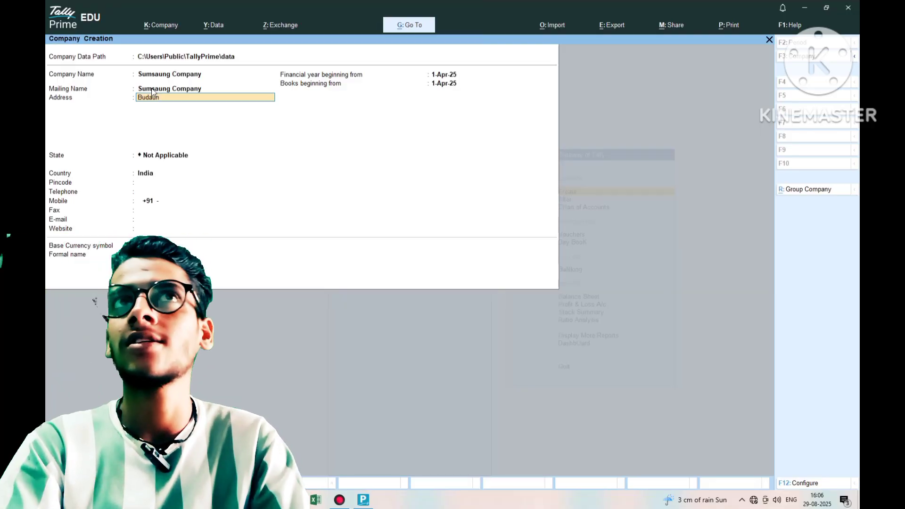
key("Return")
key("Return")
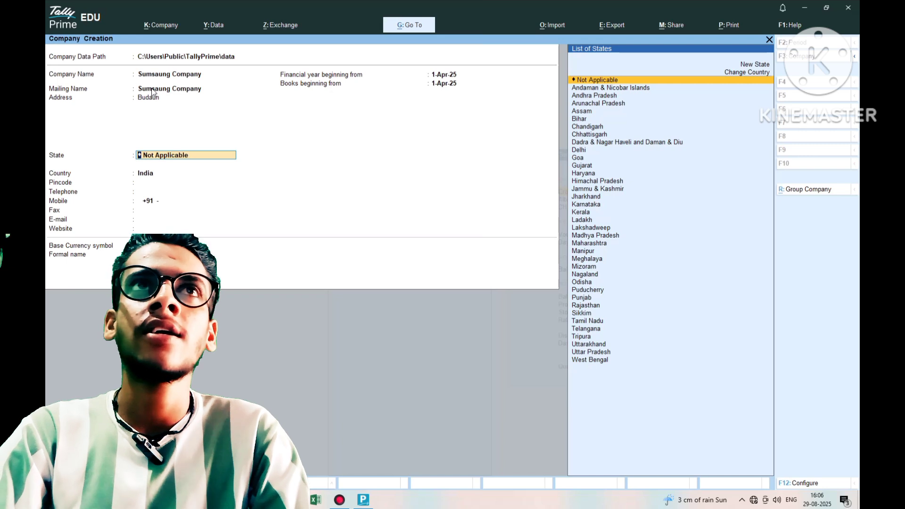
- Set the state to Uttar Pradesh and enter the company's pincode, leaving telephone blank
type("Ut")
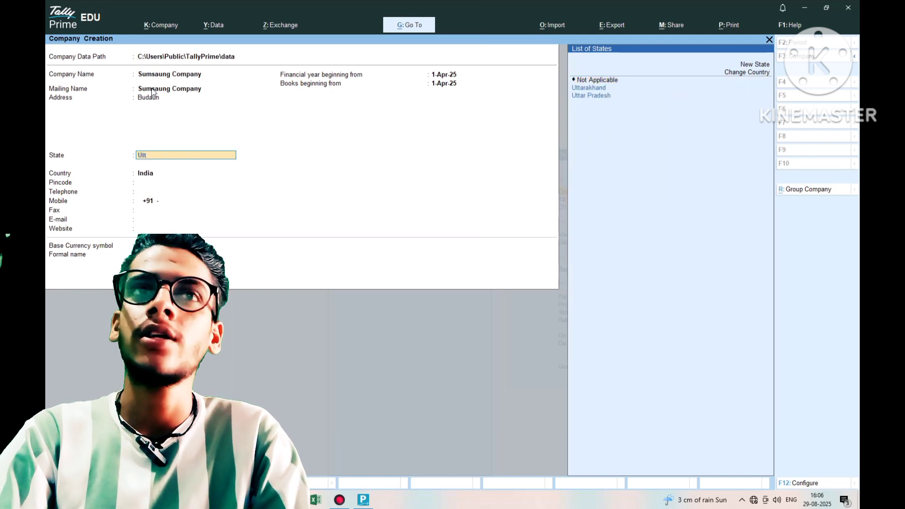
type("t")
key("Down")
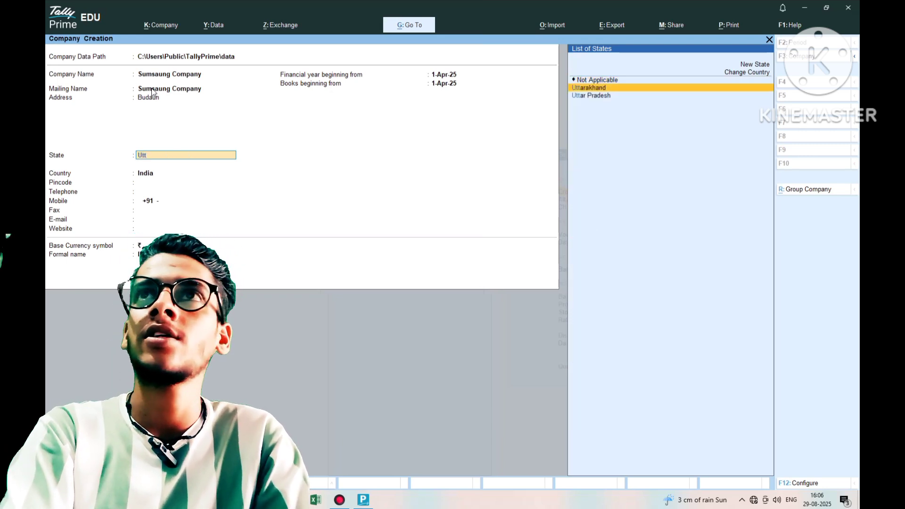
key("Down")
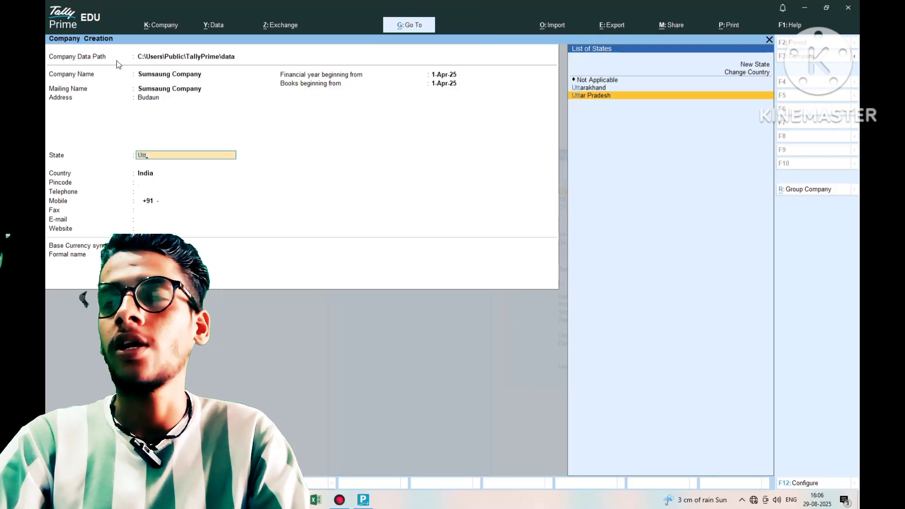
key("Return")
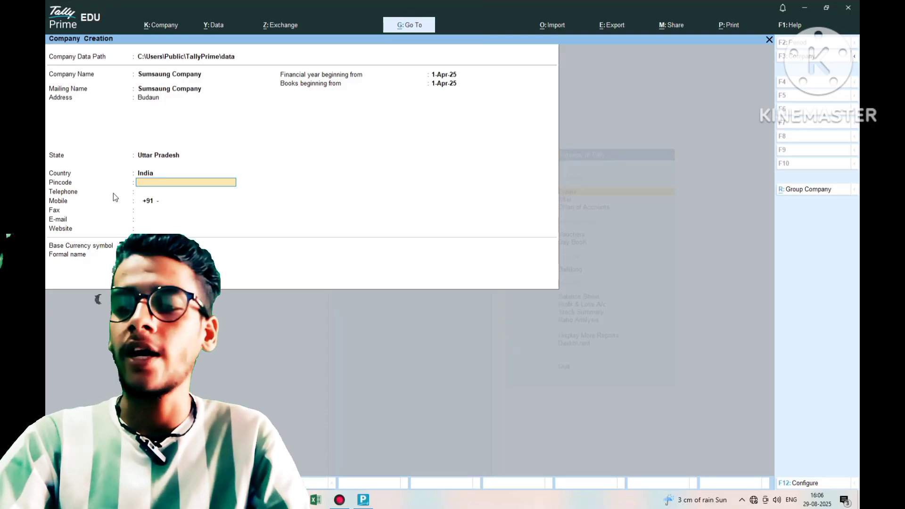
type("243601")
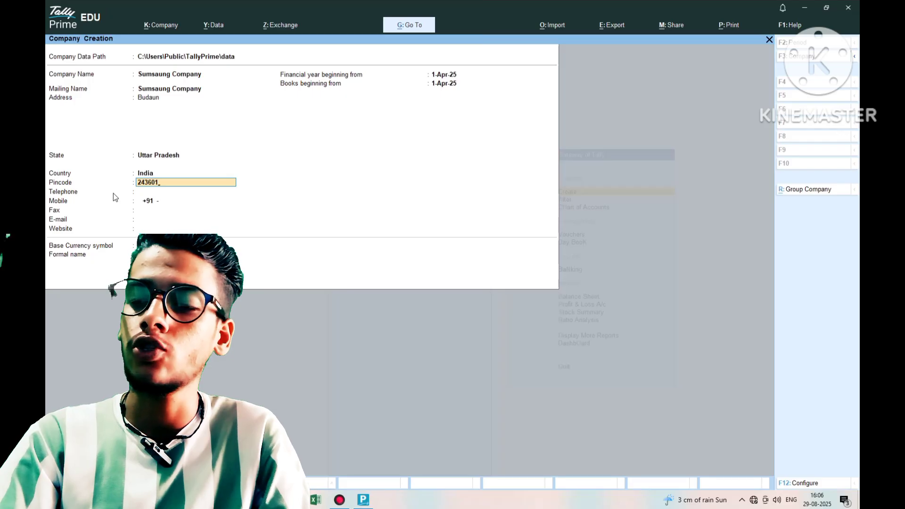
key("Return")
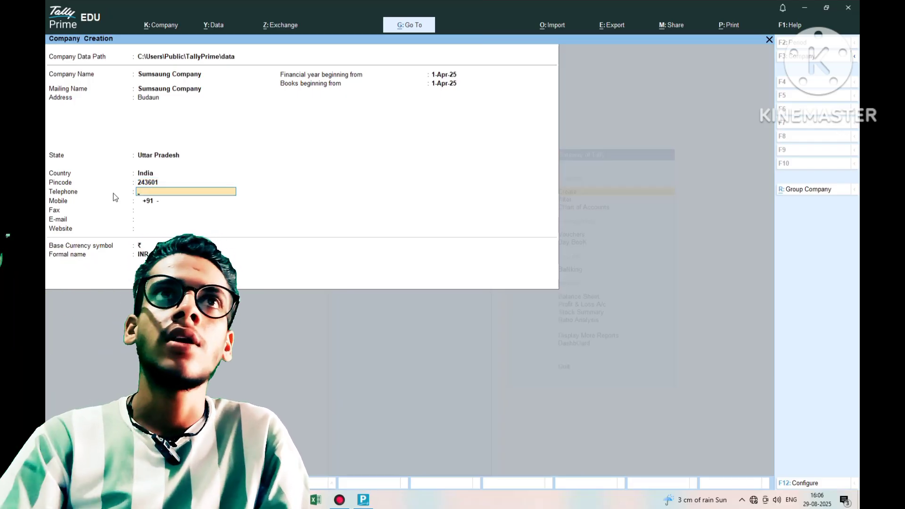
key("Return")
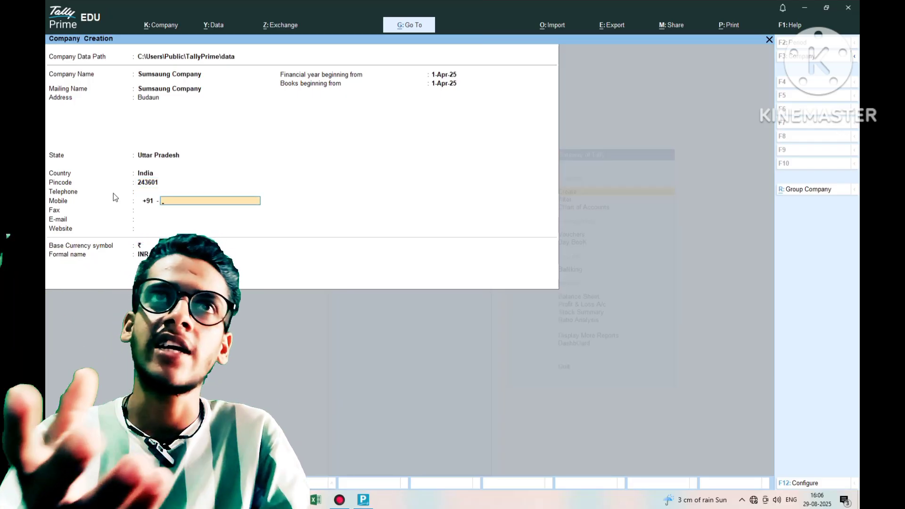
- Enter the company's mobile number and fax details, skipping e-mail and website
type("97x")
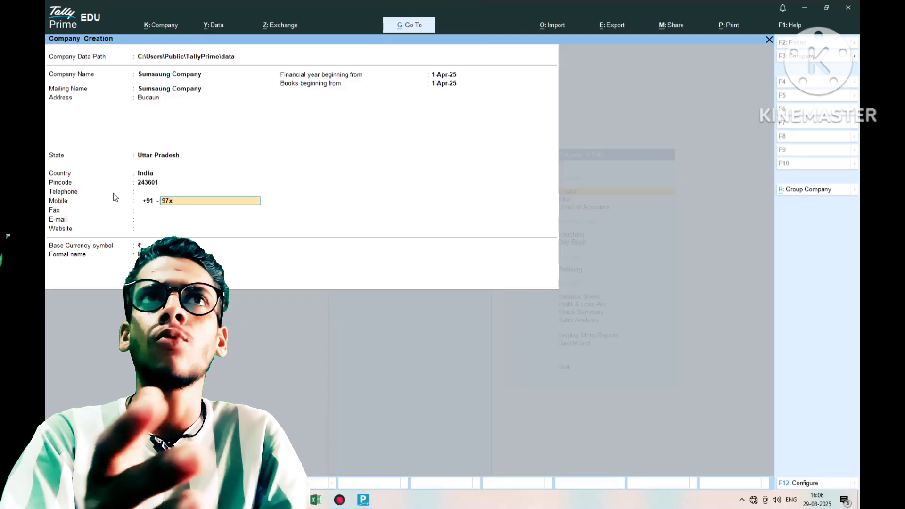
type("xxxxxxx32")
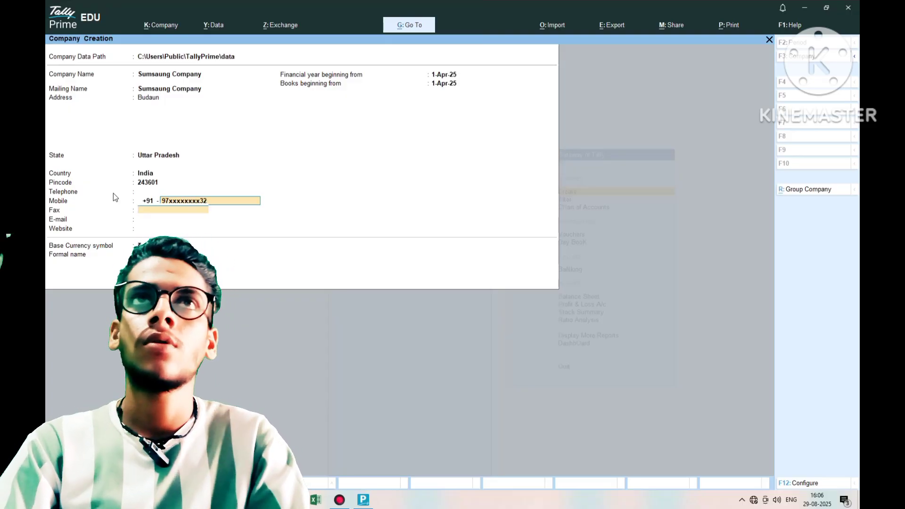
key("Return")
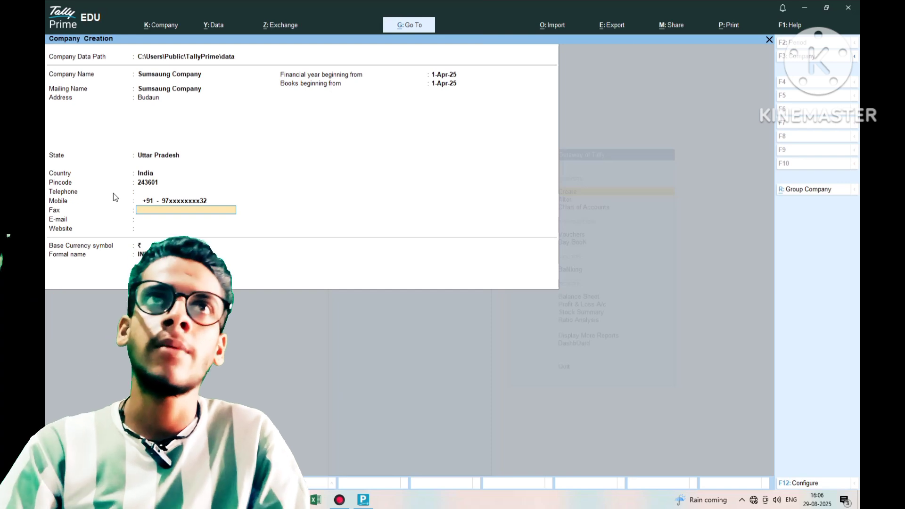
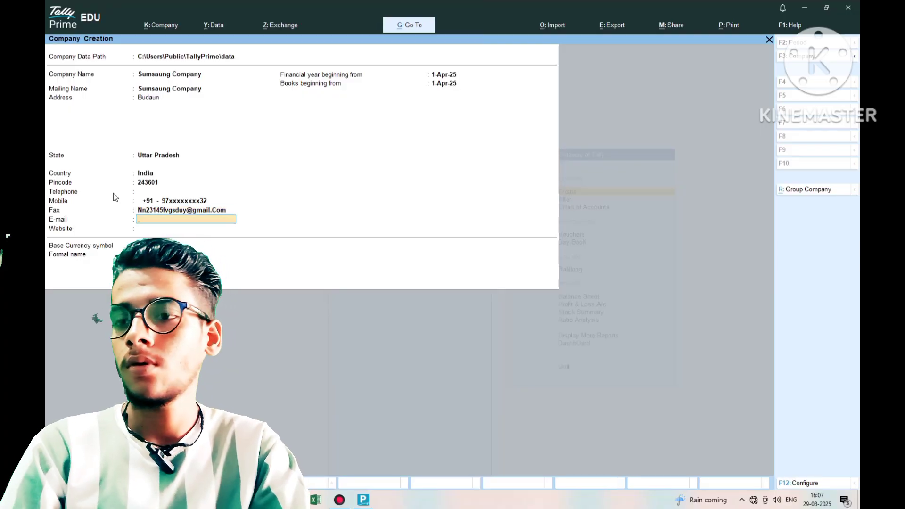
key("Return")
key("Return")
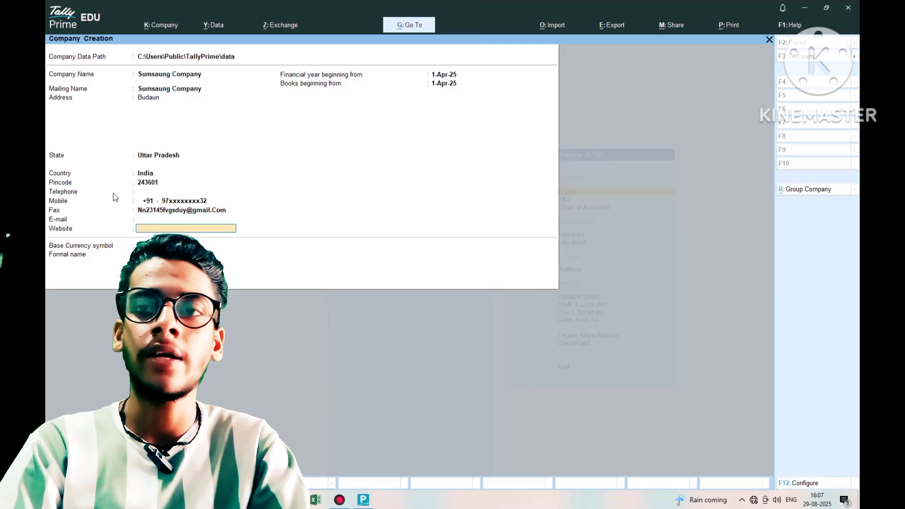
key("Return")
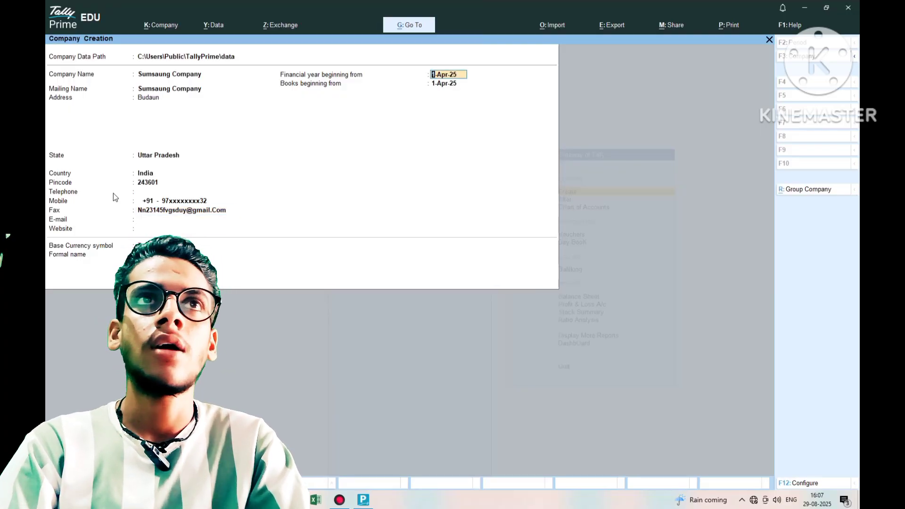
- Accept the 1-Apr-25 year start, default features and Uttar Pradesh GST details to create the company
key("Return")
key("Return")
key("Return")
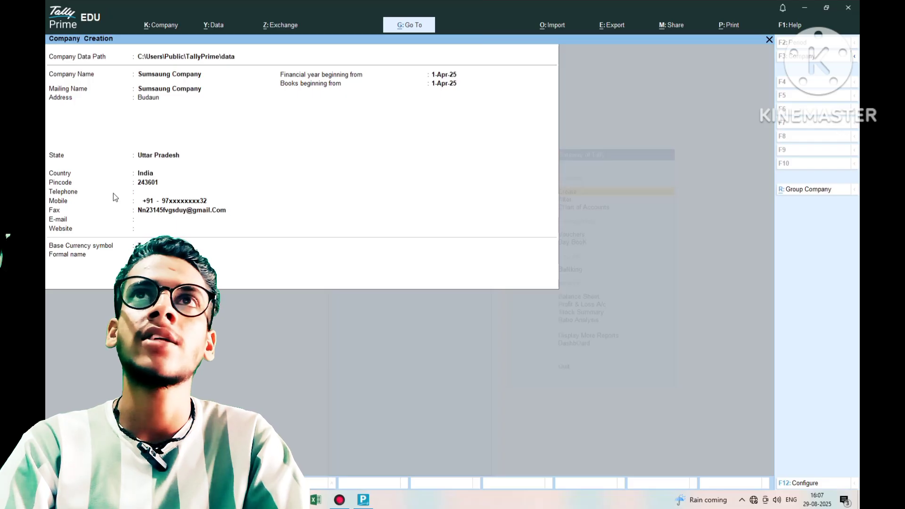
key("Return")
key("Return")
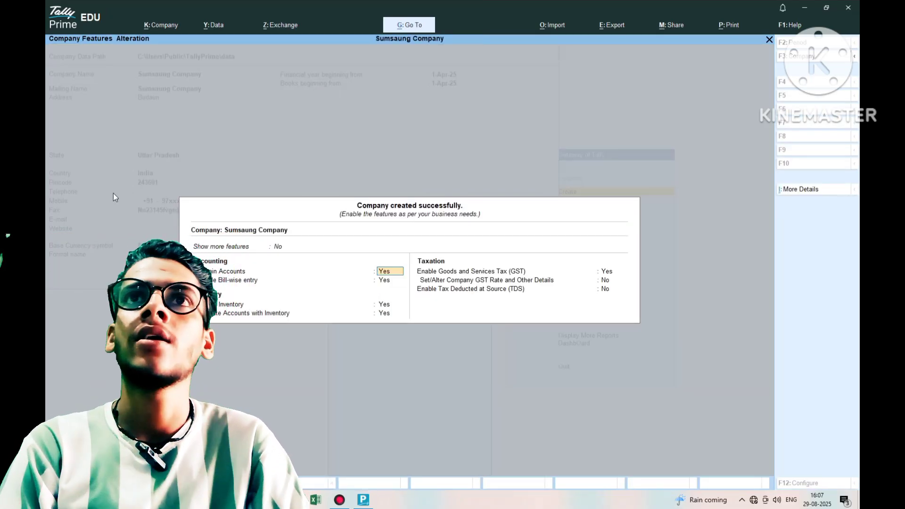
key("Return")
key("Return")
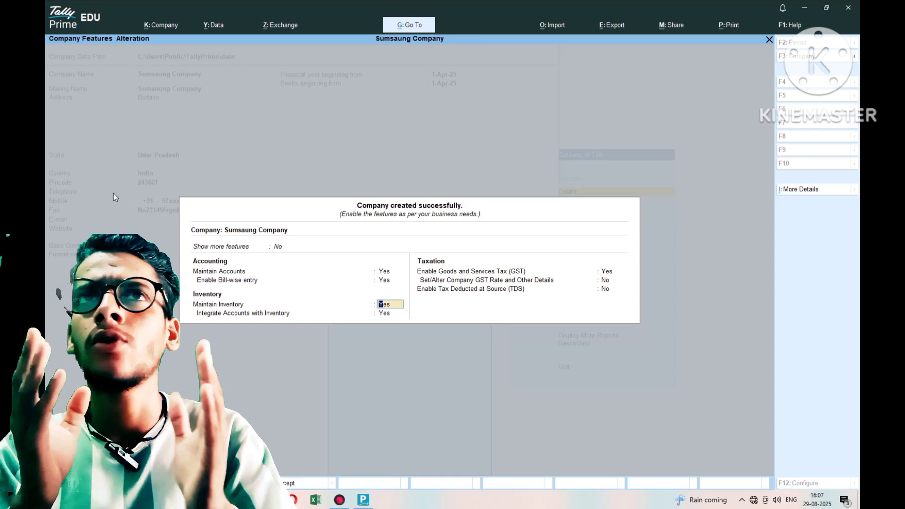
key("Return")
key("Return")
key("Return")
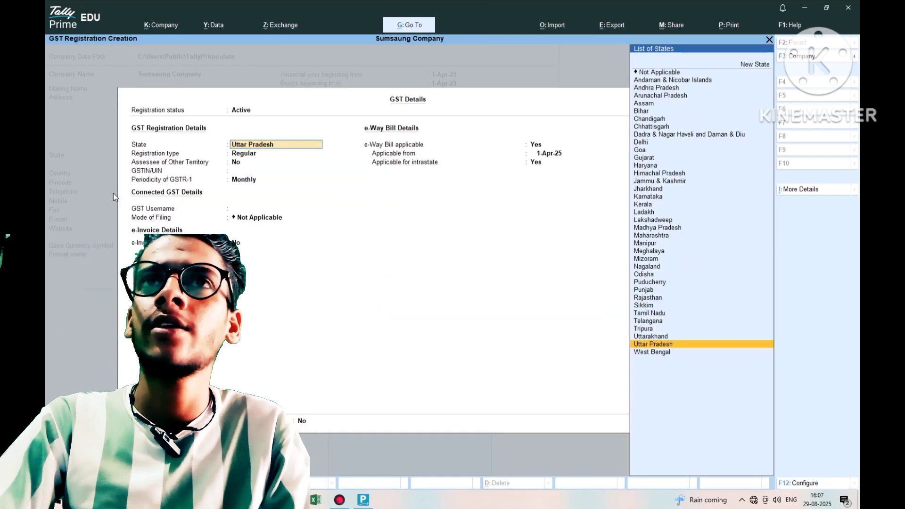
key("Return")
key("Return")
key("Return")
key("Return")
key("Return")
key("Return")
key("Return")
key("Return")
key("Return")
key("Return")
key("Return")
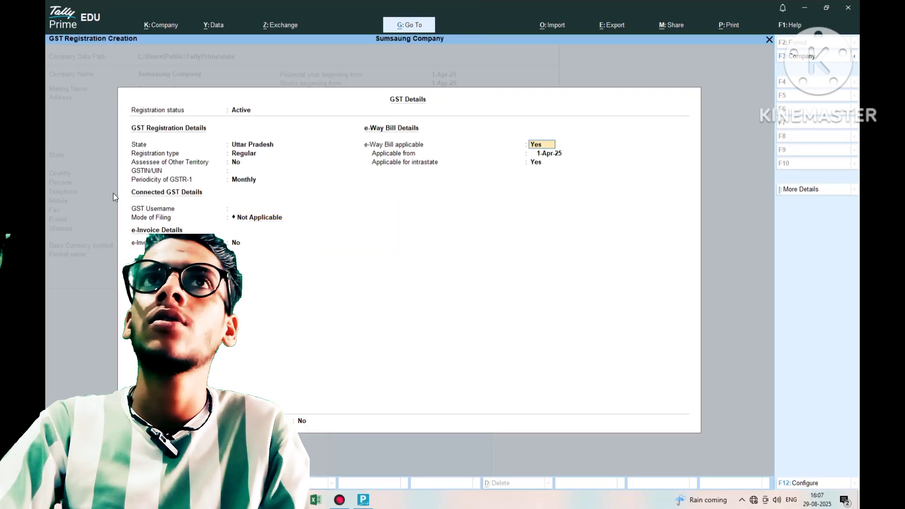
key("Return")
key("Return")
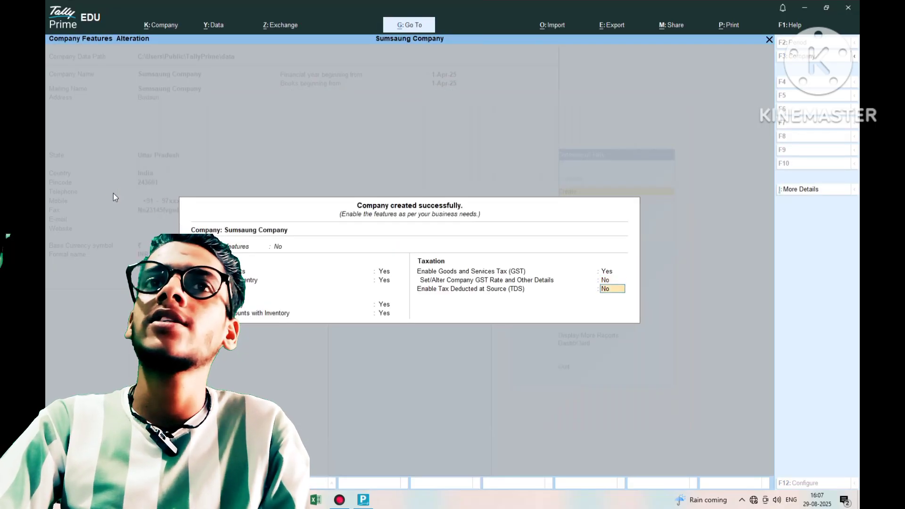
key("Return")
key("Return")
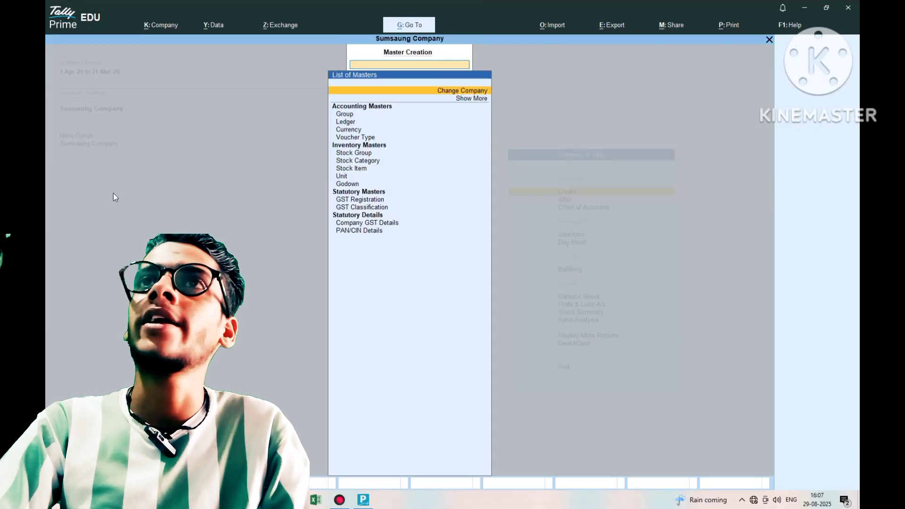
- Leave Master Creation and start Payment voucher No. 1 from Vouchers in Gateway of Tally
key("Escape")
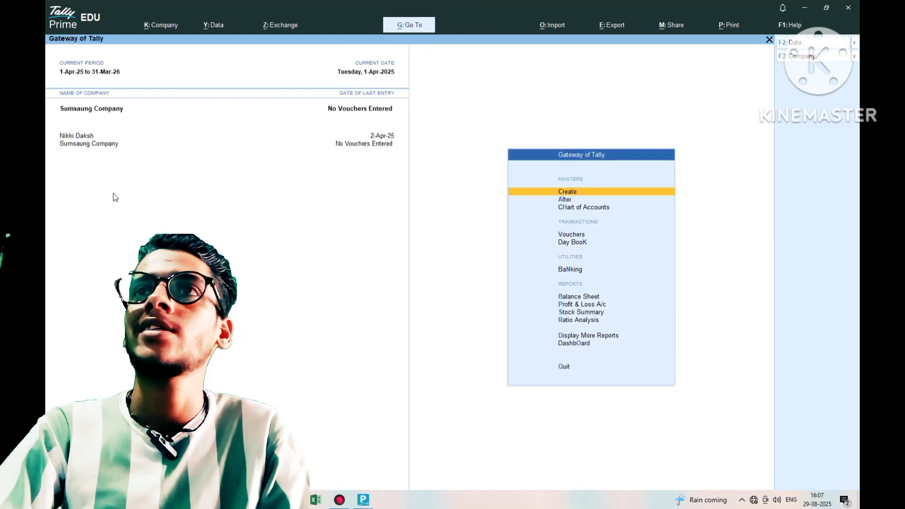
key("Down")
key("Down")
key("Down")
key("Down")
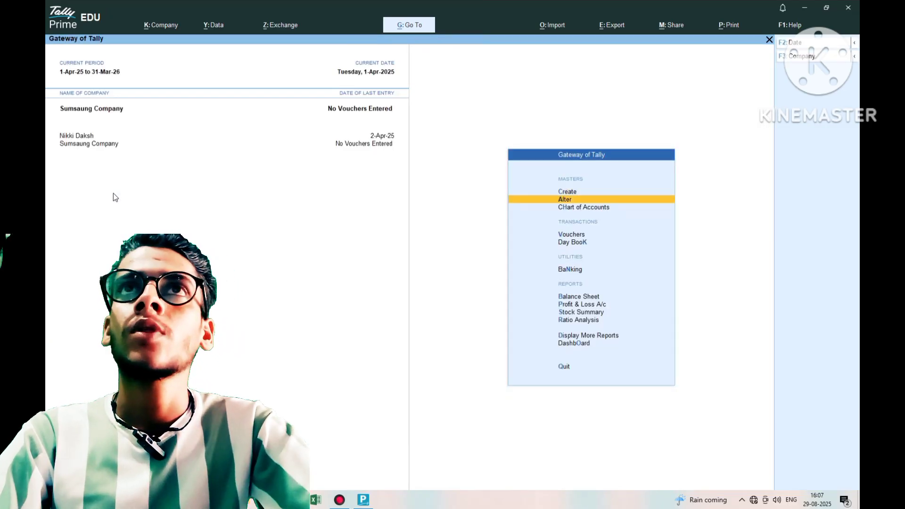
key("Up")
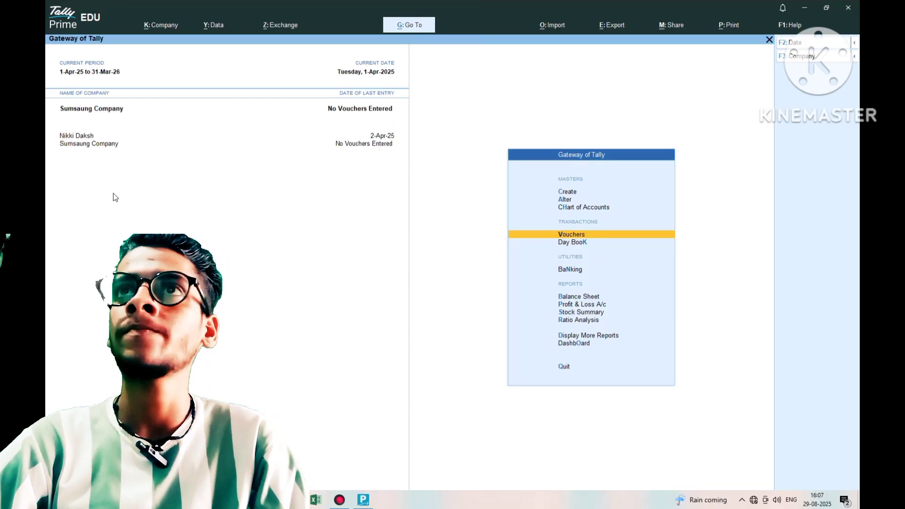
key("Return")
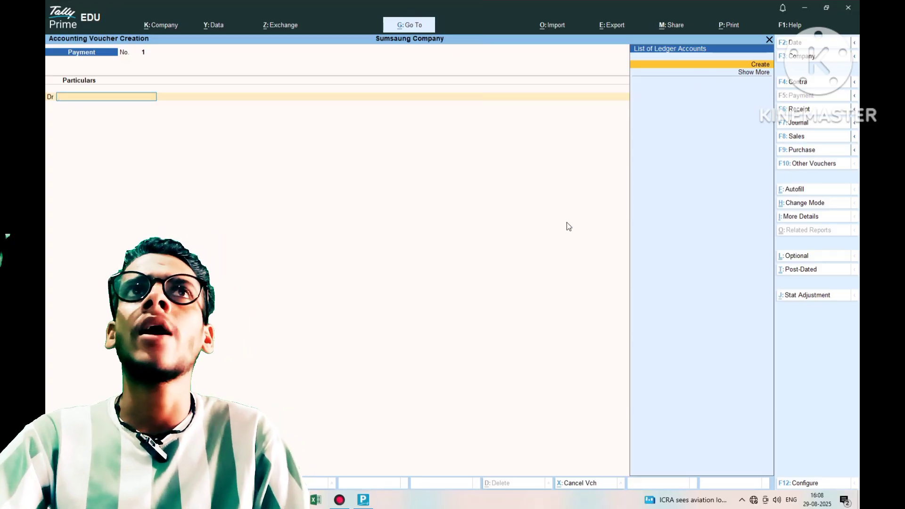
- Start creating a new ledger from the Payment voucher's ledger list
key("Return")
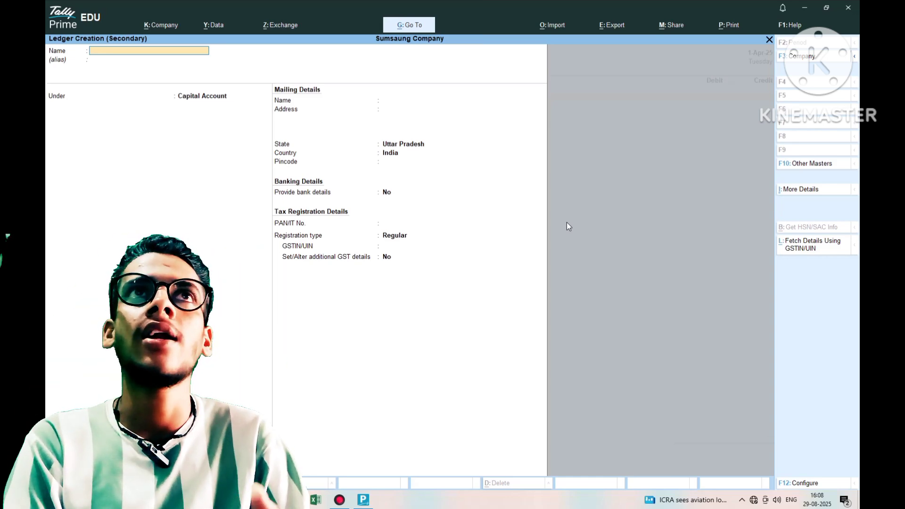
- Create the first creditor ledger under Sundry Creditors with bill-by-bill balances and save it
type("Raju")
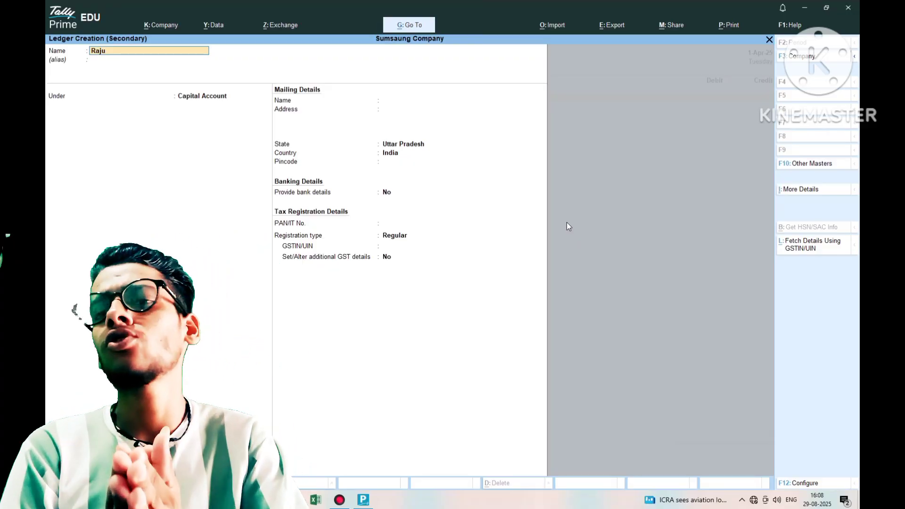
key("Return")
key("Return")
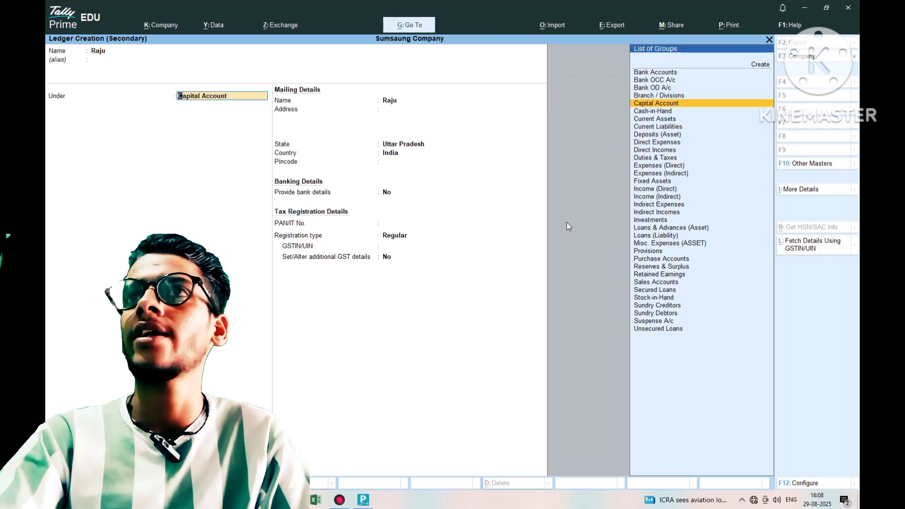
key("Down")
key("Down")
key("Down")
key("Down")
key("Down")
key("Down")
key("Down")
key("Down")
key("Down")
key("Down")
key("Down")
key("Down")
key("Down")
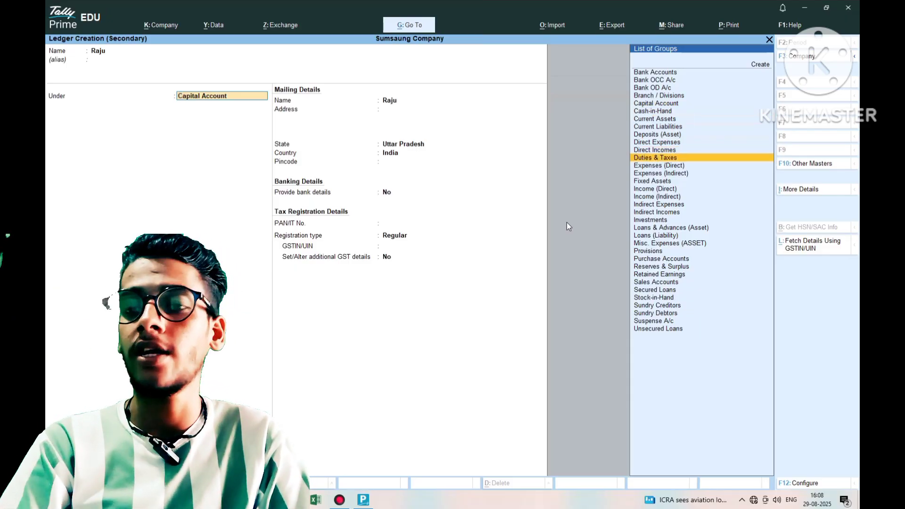
key("Down")
key("Down")
key("Down")
key("Down")
key("Down")
key("Down")
key("Down")
key("Down")
key("Down")
key("Down")
key("Down")
key("Down")
key("Down")
key("Down")
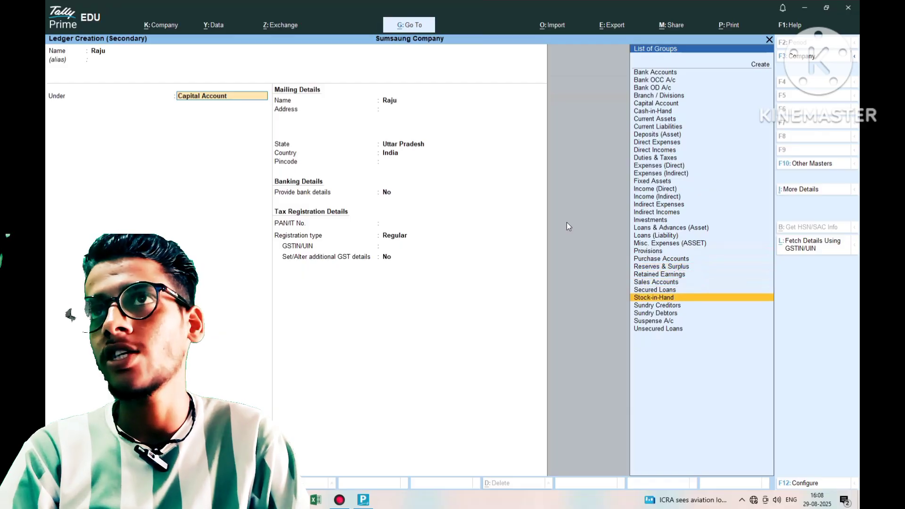
key("Up")
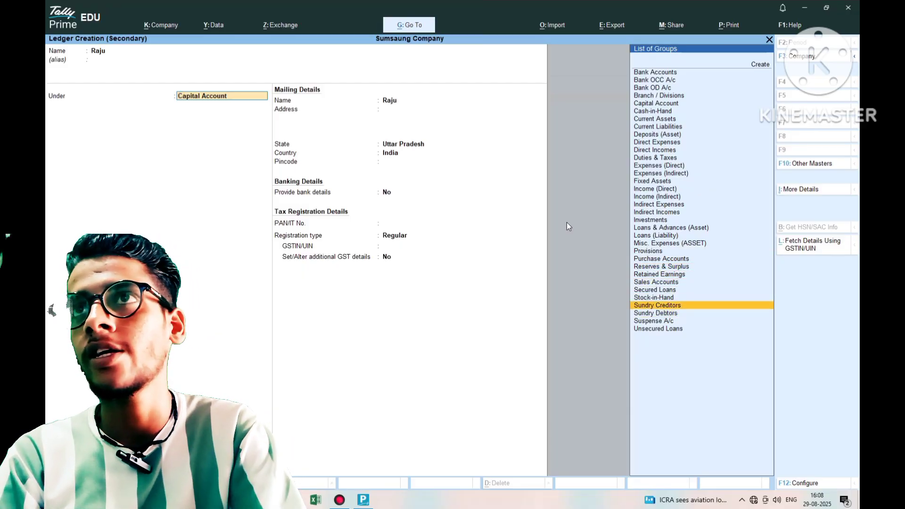
key("Return")
key("Return")
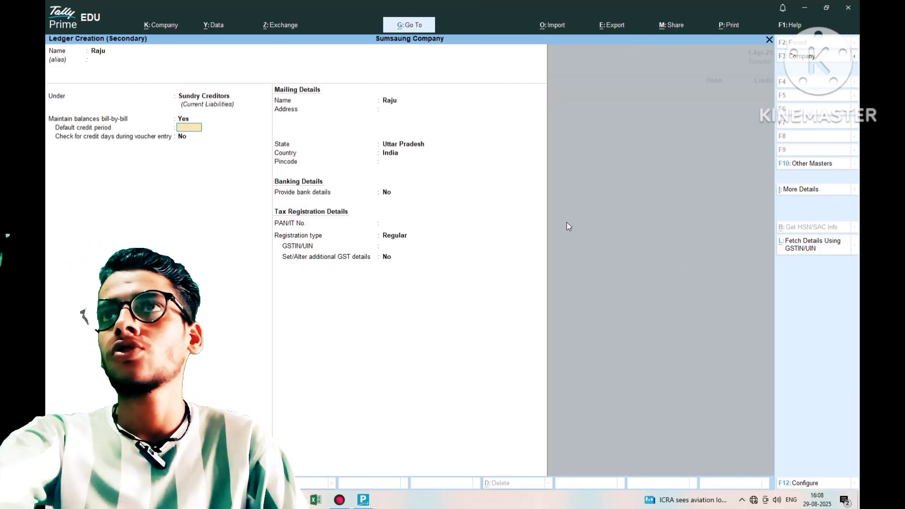
key("Return")
key("Return")
key("Return")
key("Return")
key("Return")
key("Return")
key("Return")
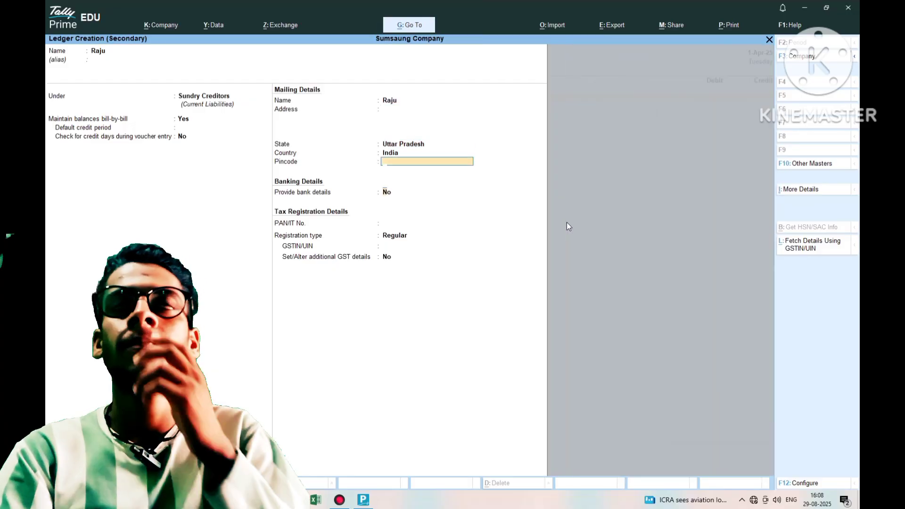
key("Return")
key("Return")
key("Return")
key("Return")
key("Return")
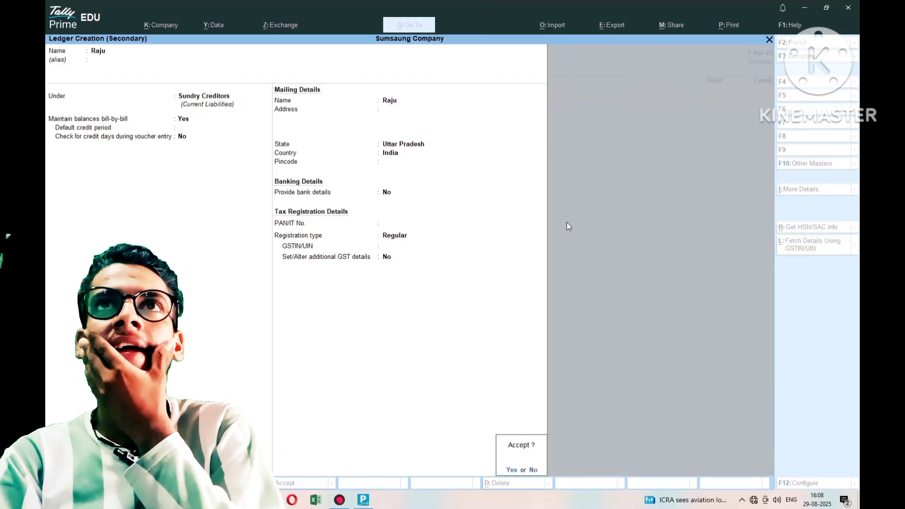
key("Return")
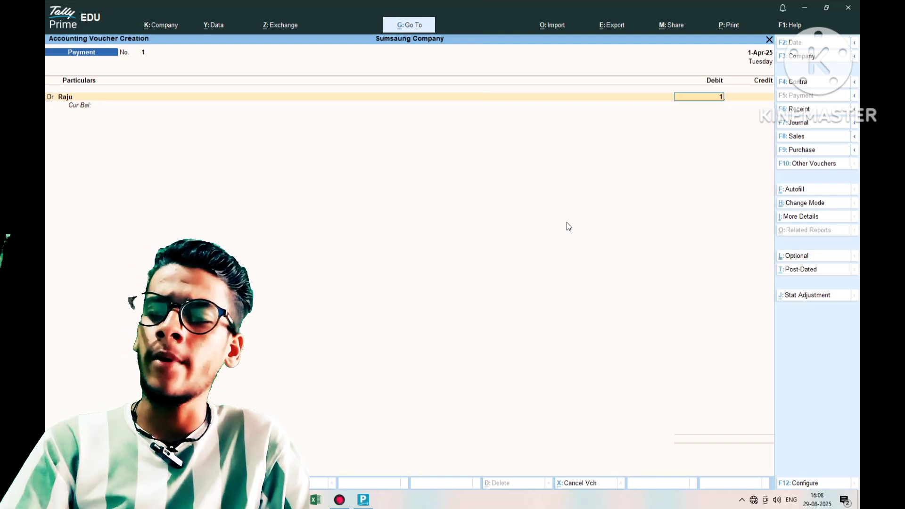
- Debit 10,000 to the new creditor ledger as an on-account payment
type("10000")
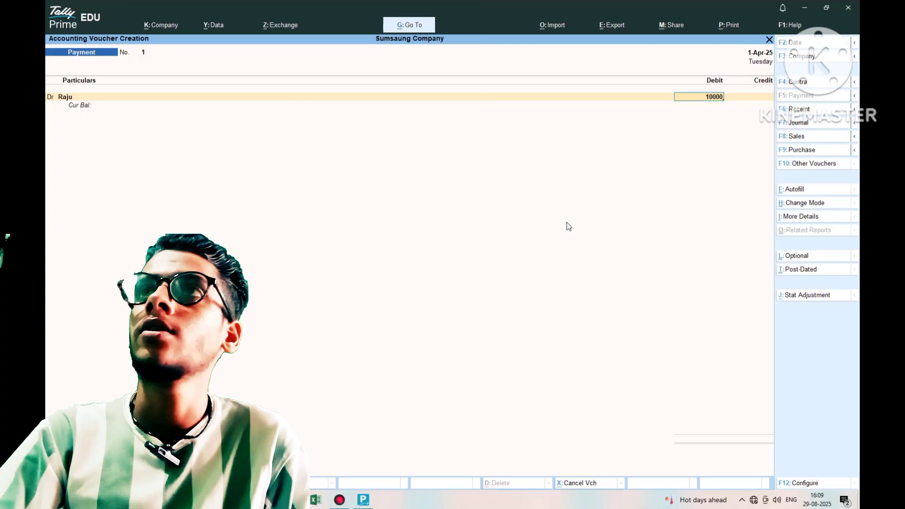
key("Return")
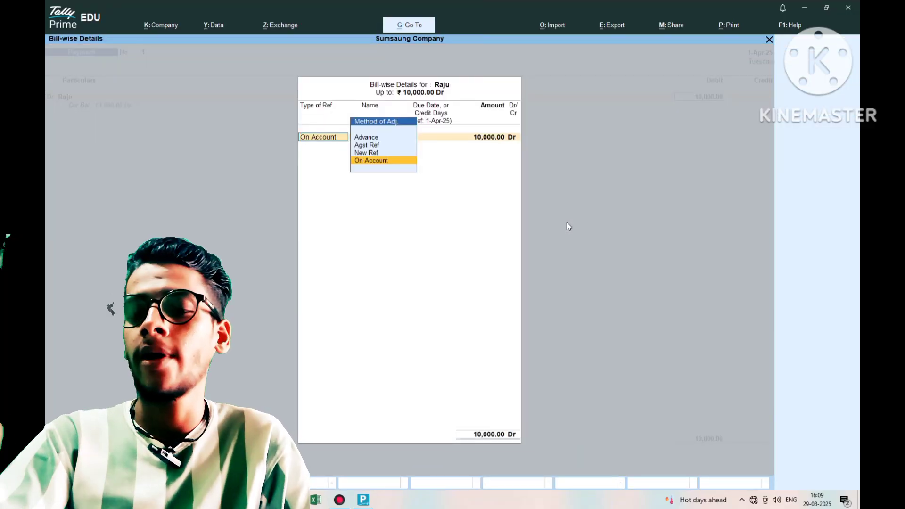
key("Return")
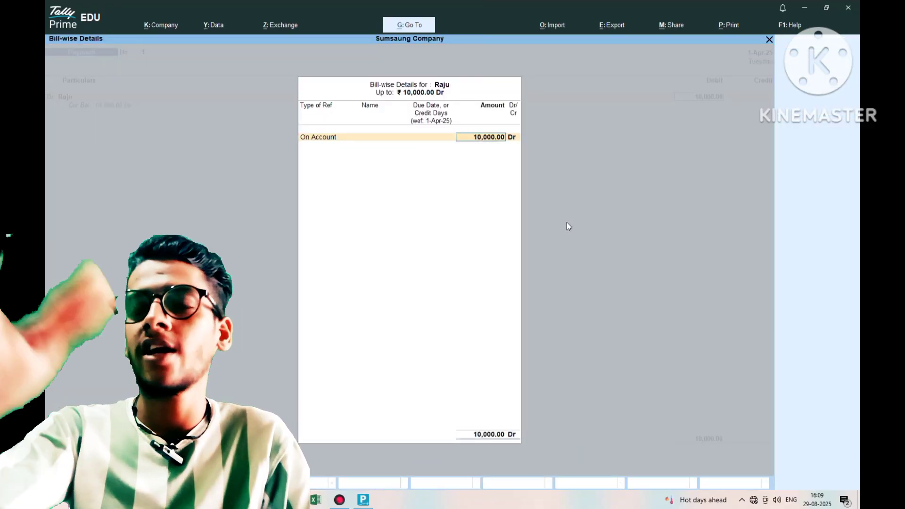
key("Return")
key("Return")
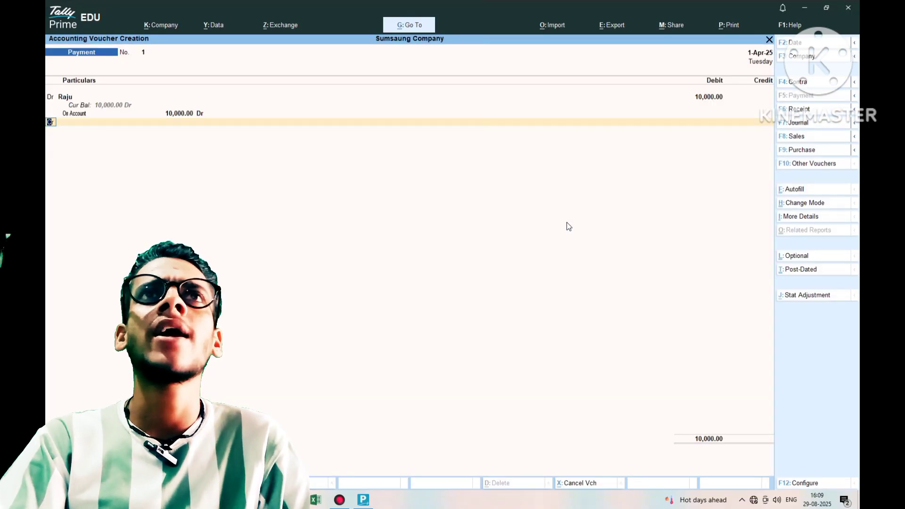
- Credit 10,000 to Cash, pass the negative cash warning, and save voucher No. 1
key("Return")
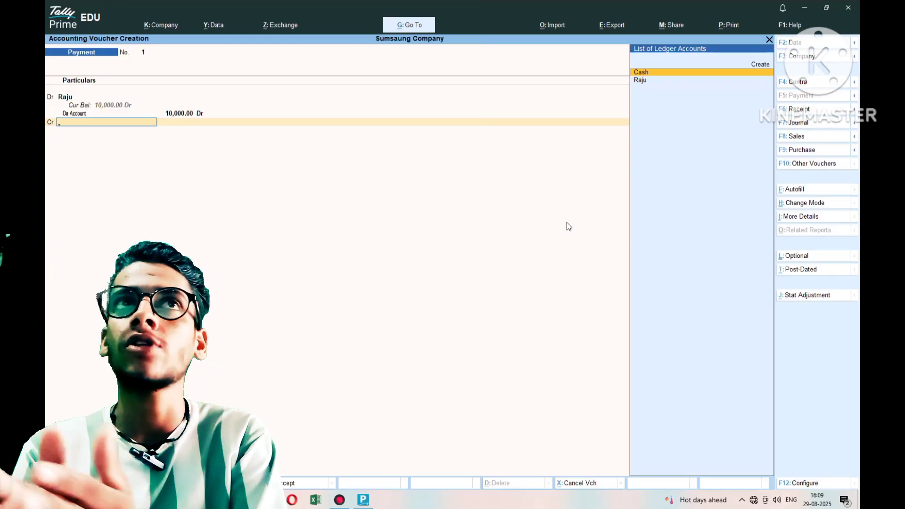
type("Cas")
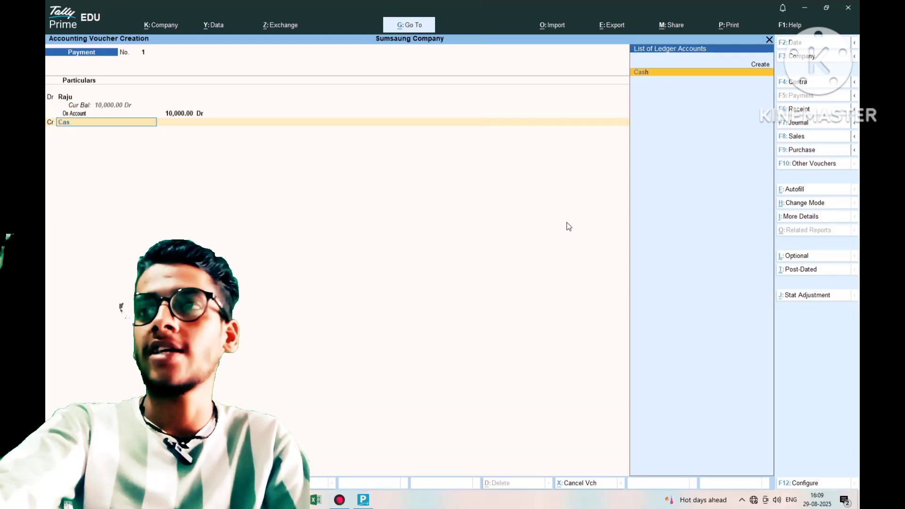
key("Return")
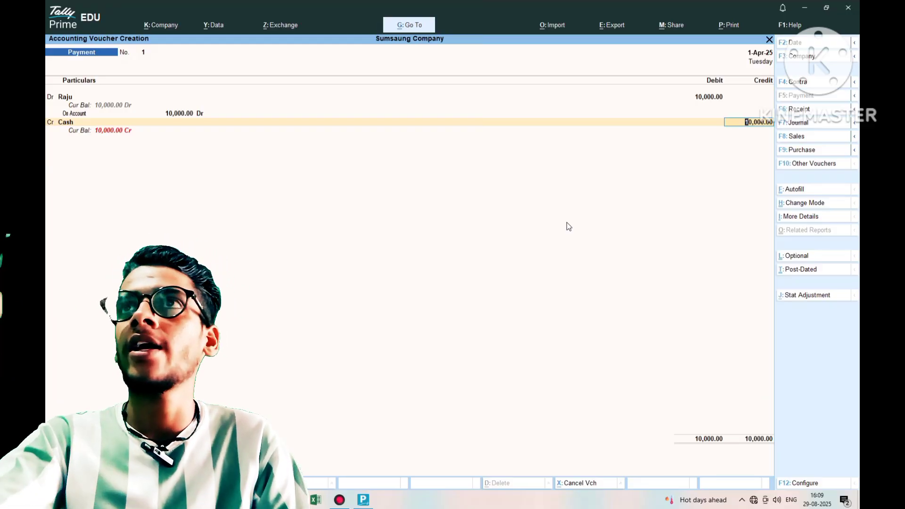
key("Return")
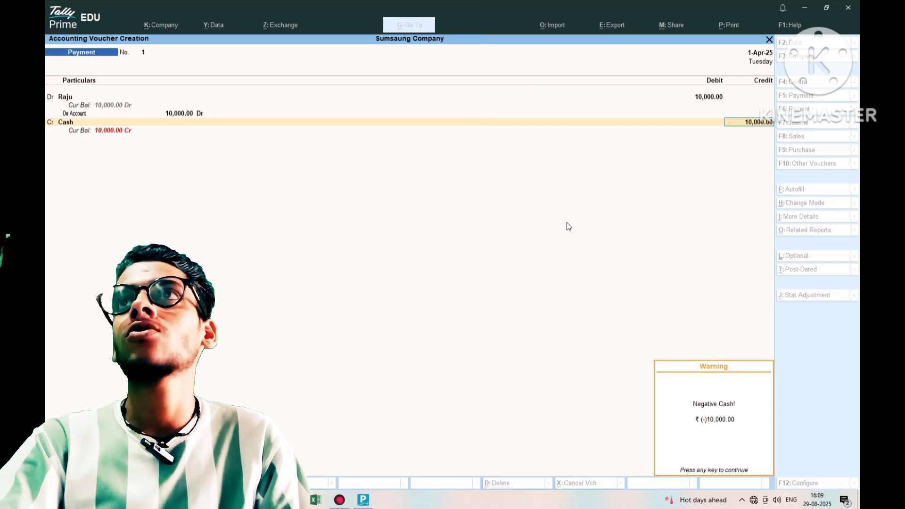
key("Return")
key("Return")
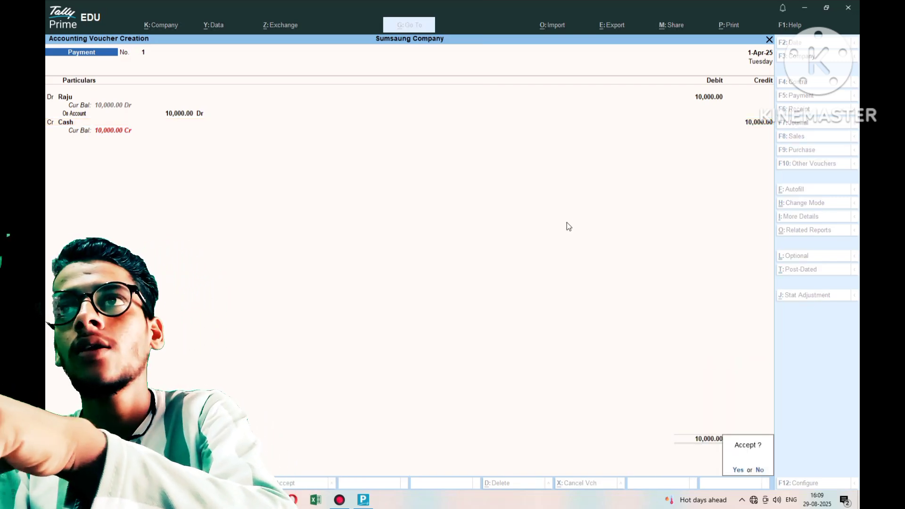
key("y")
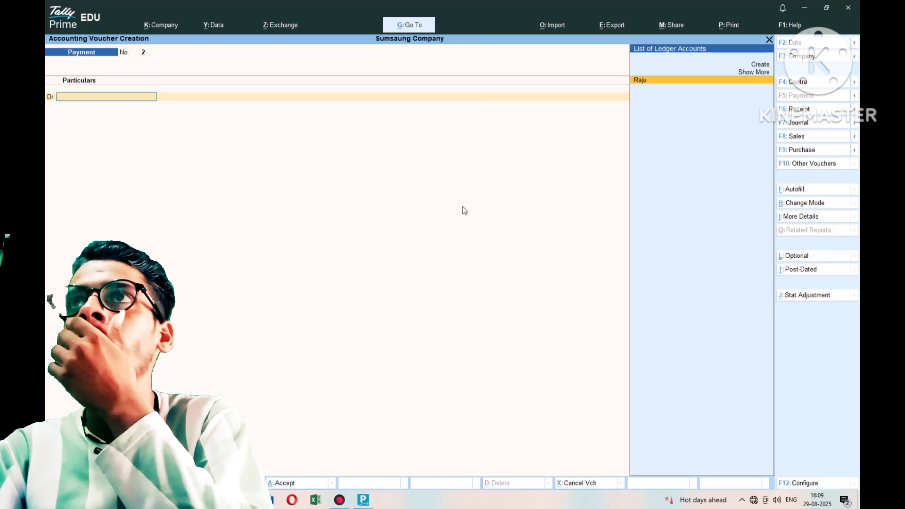
- Start a new ledger from the debit field of Payment voucher No. 2
key("alt+c")
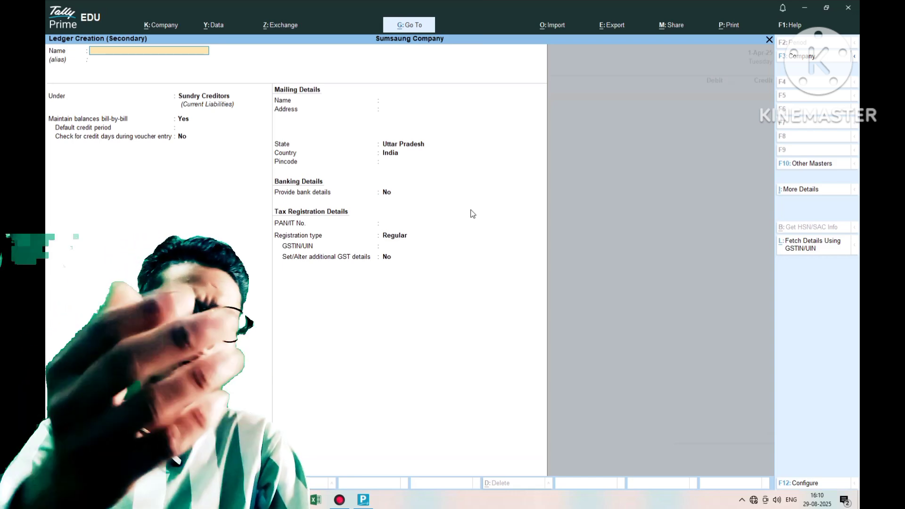
- Create the second creditor ledger under Sundry Creditors and save it as voucher No. 2's debit line
type("Sumit")
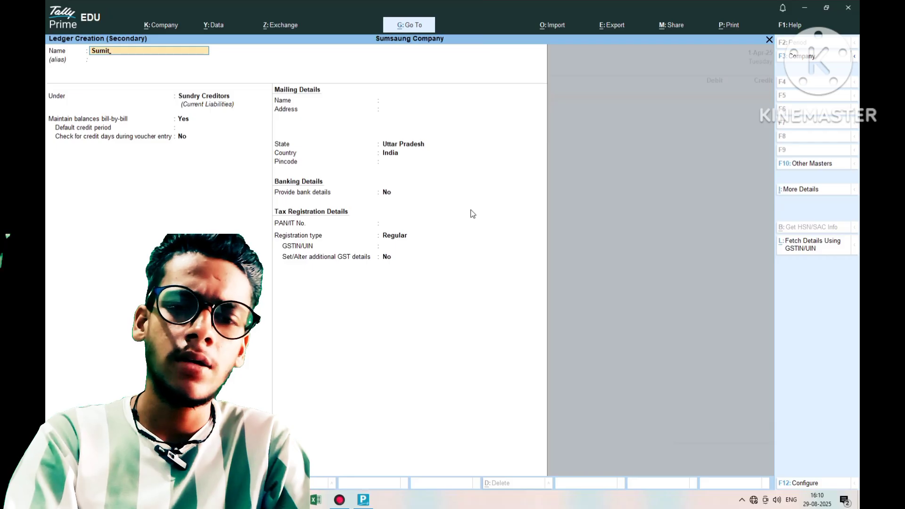
key("Return")
key("Return")
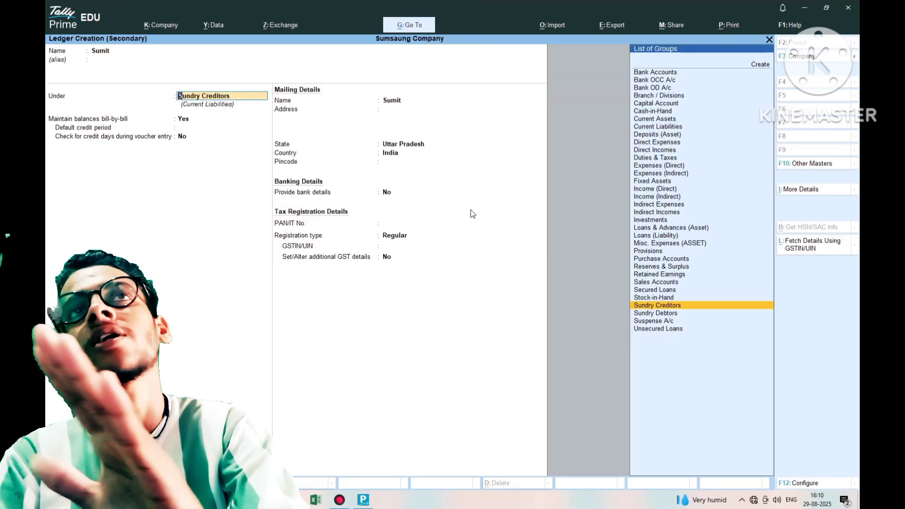
key("Return")
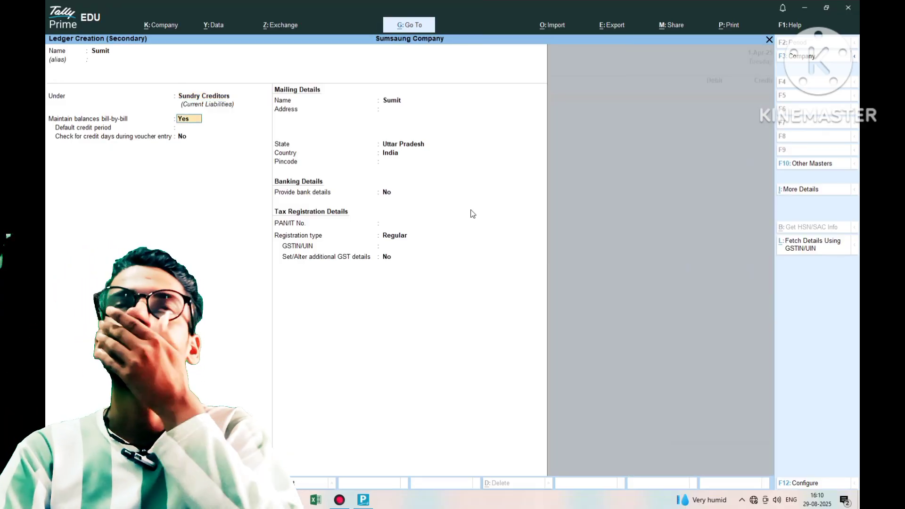
key("Return")
key("Return")
key("Return")
key("Return")
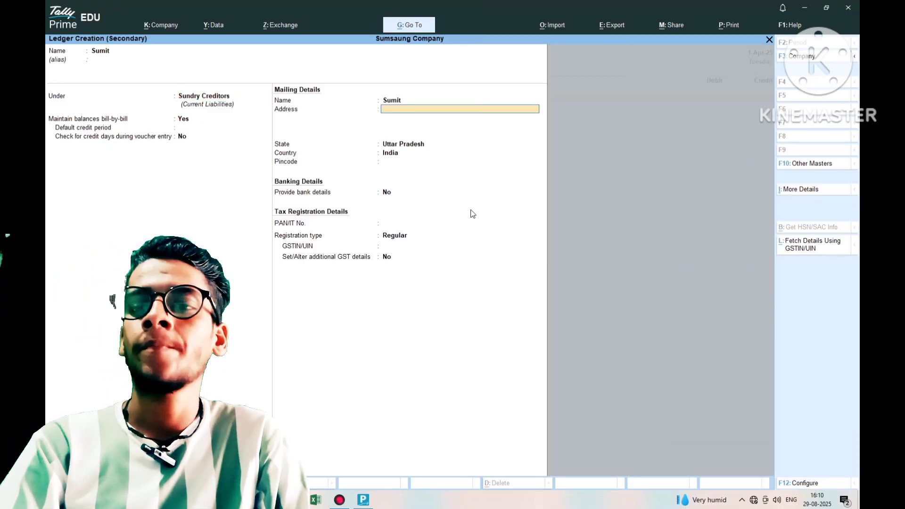
key("Return")
key("Return")
key("Return")
key("Return")
key("Return")
key("Return")
key("Return")
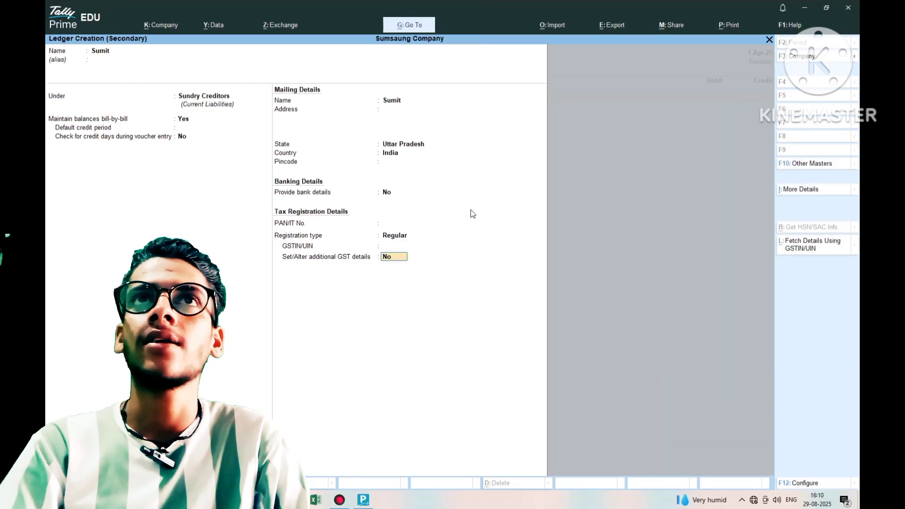
key("Return")
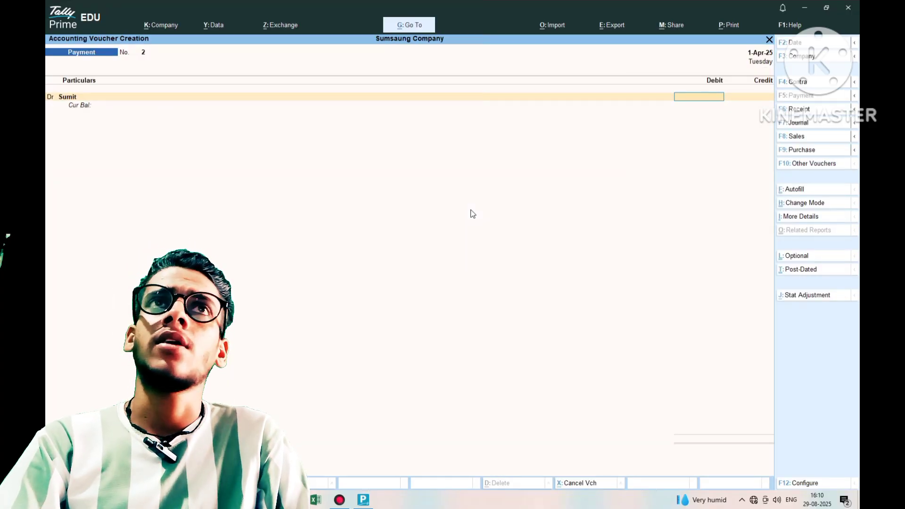
- Debit the new creditor 1,000 On Account, credit Cash 1,000, and accept the voucher without narration
type("1000")
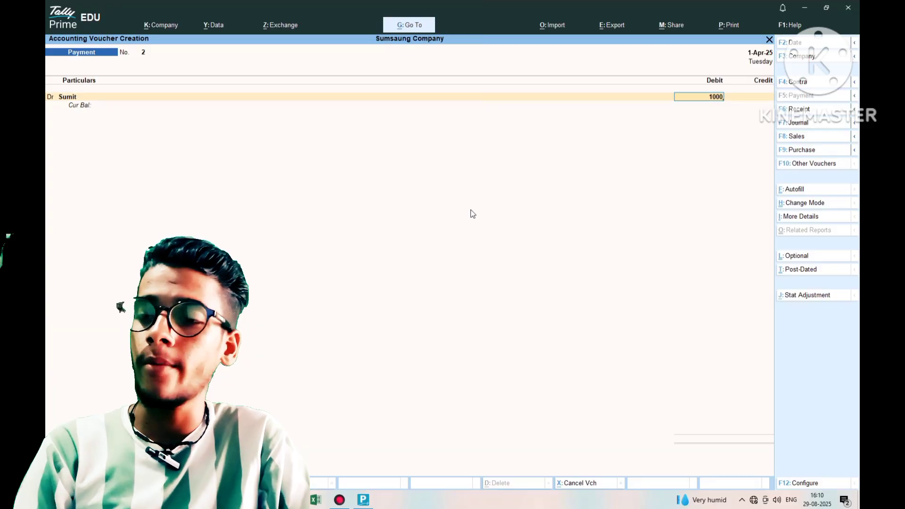
key("Return")
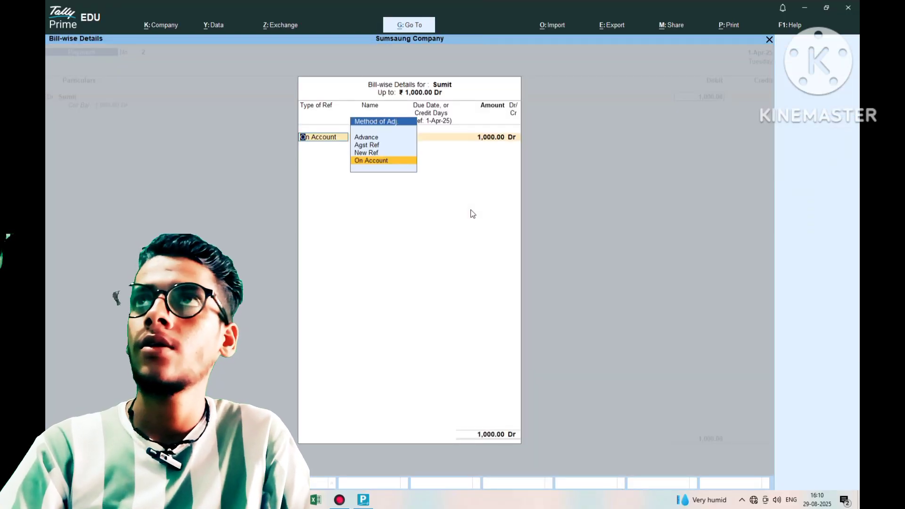
key("Return")
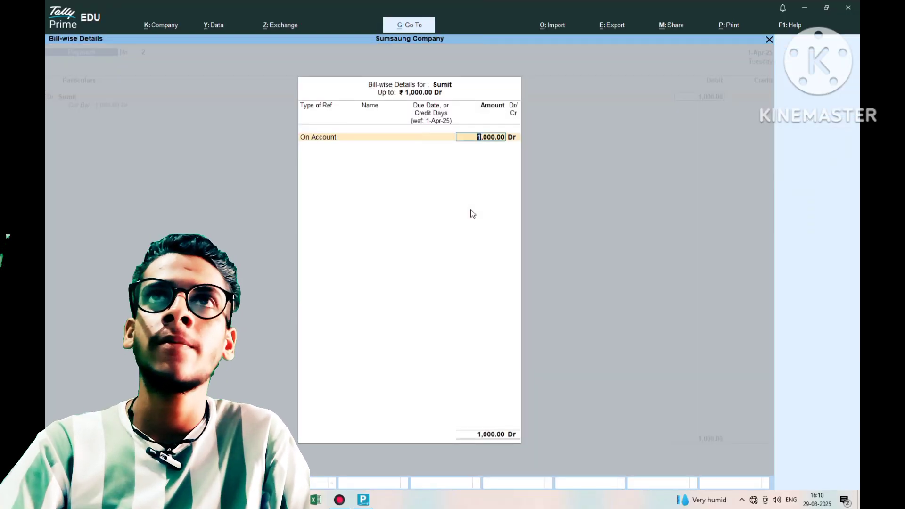
key("Return")
key("Return")
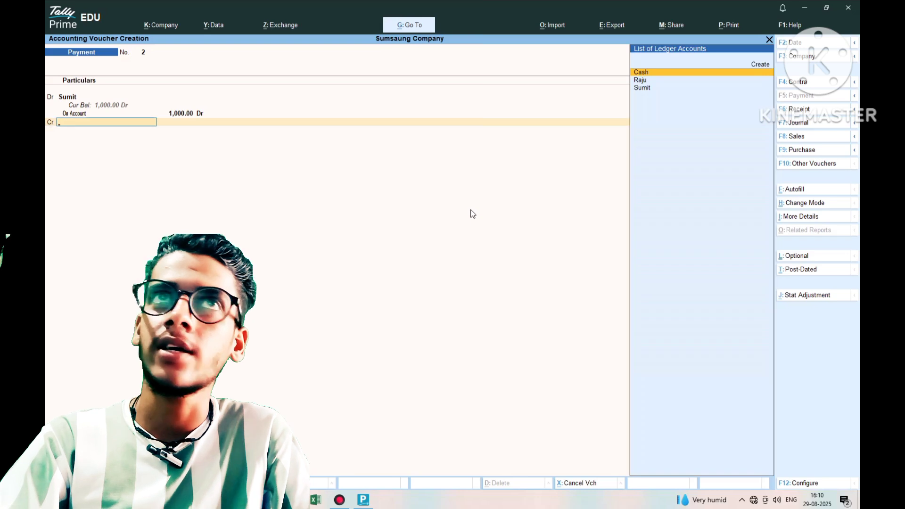
key("Return")
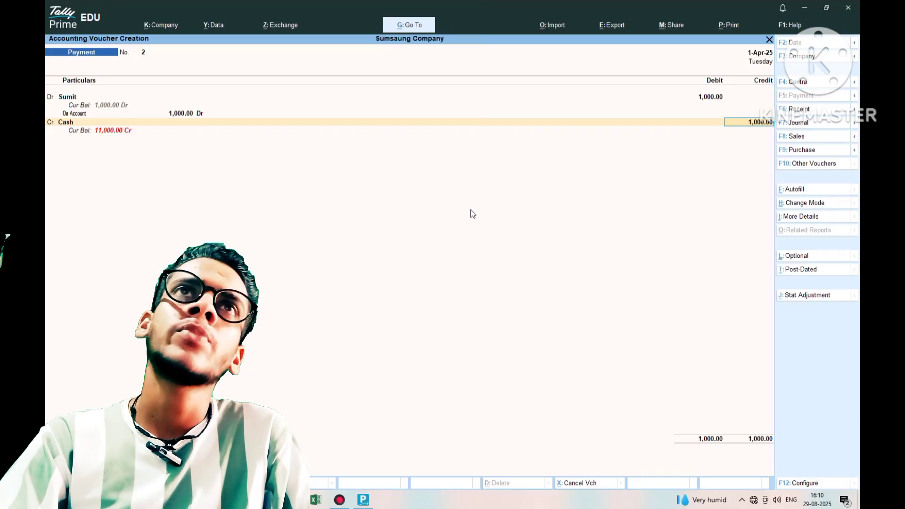
key("Return")
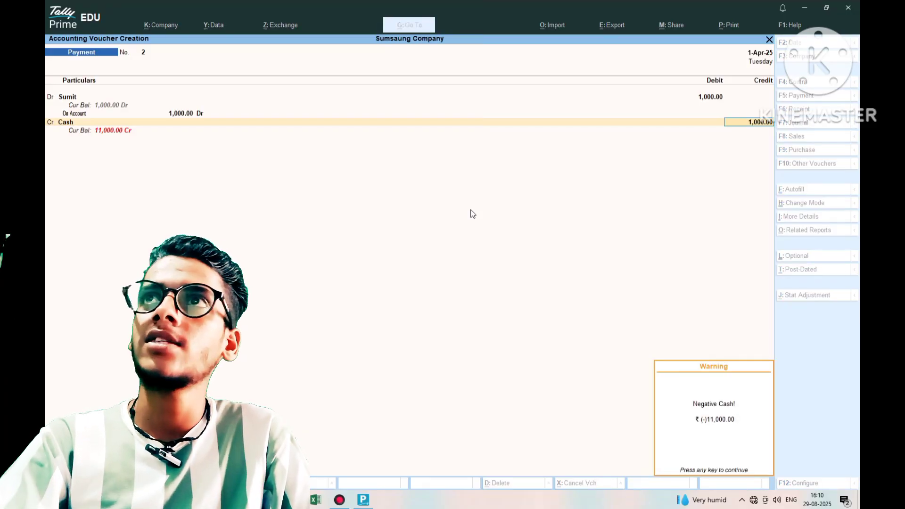
key("Return")
key("Return")
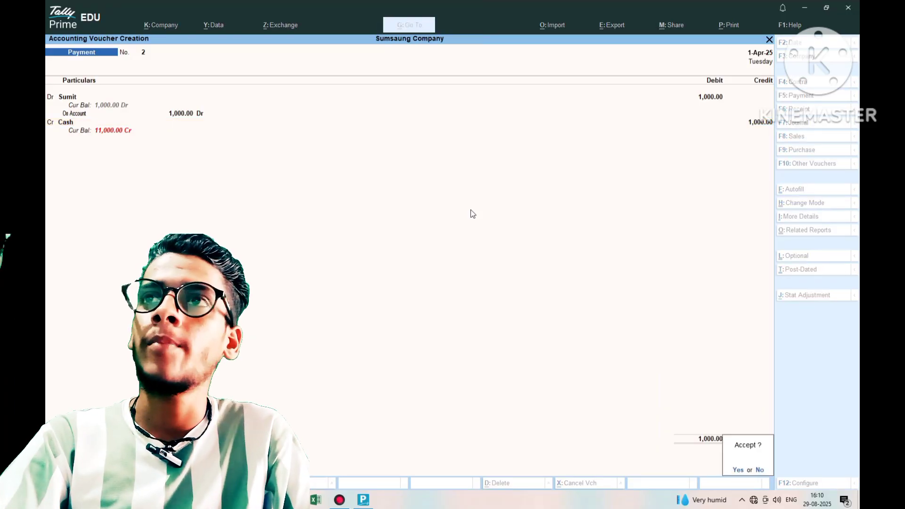
key("Return")
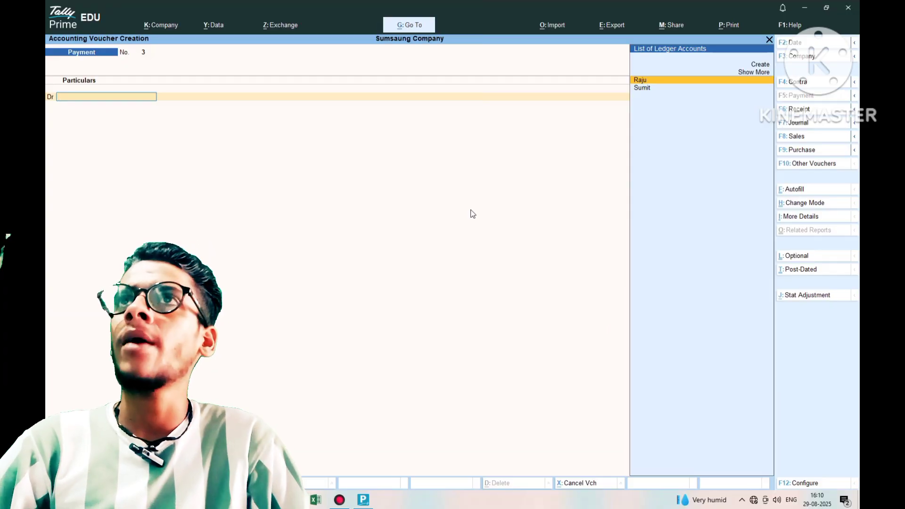
- Quit voucher entry and open the Day Book from Gateway of Tally
key("Escape")
key("Return")
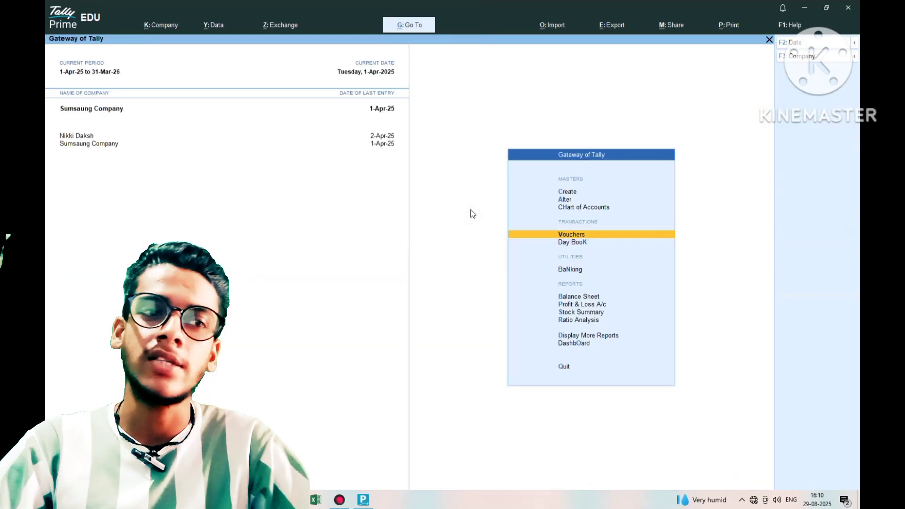
key("Down")
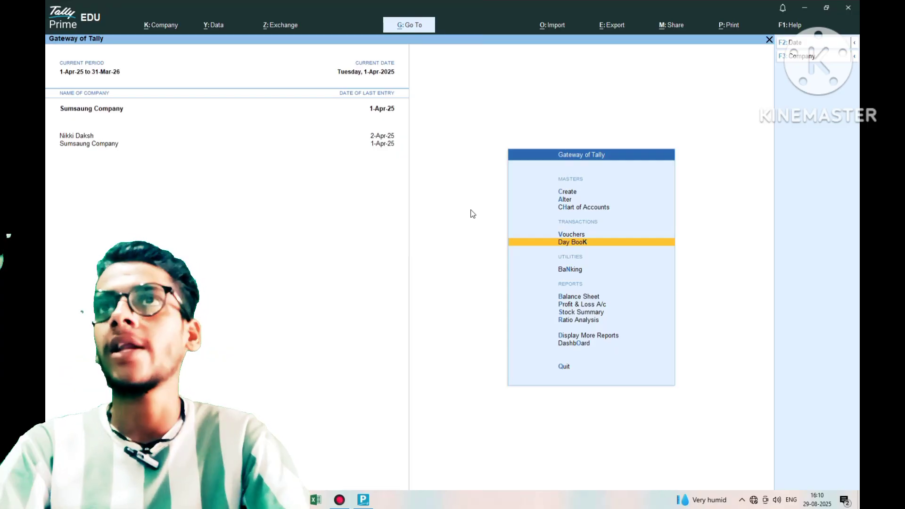
key("Return")
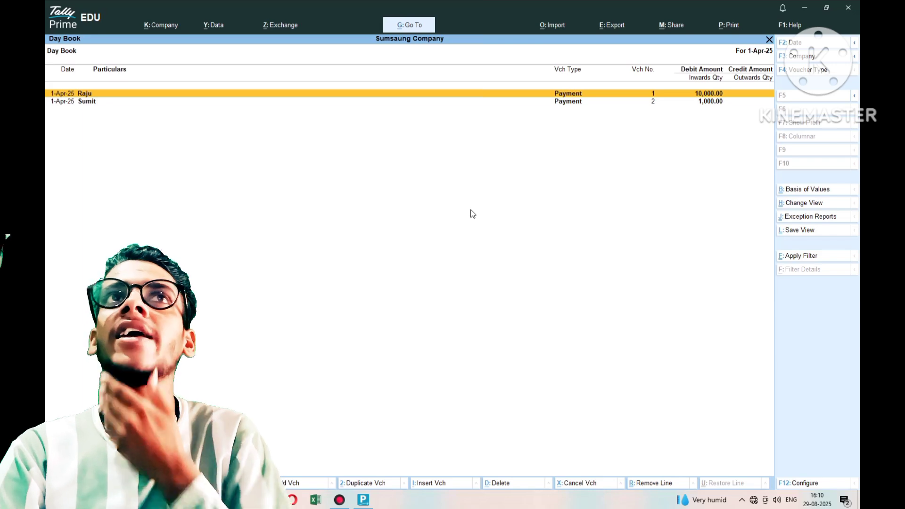
- Open Payment voucher No. 1 for alteration and page down to voucher No. 2
key("Return")
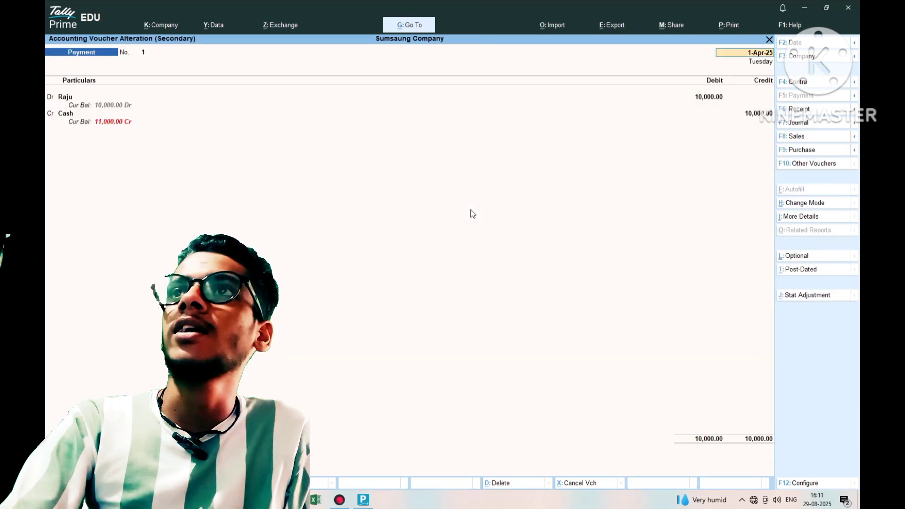
key("Return")
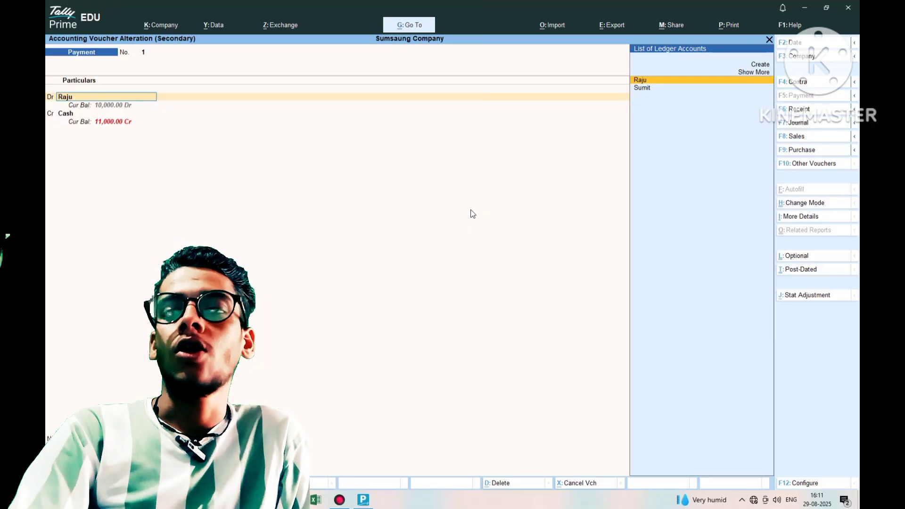
key("BackSpace")
key("Page_Down")
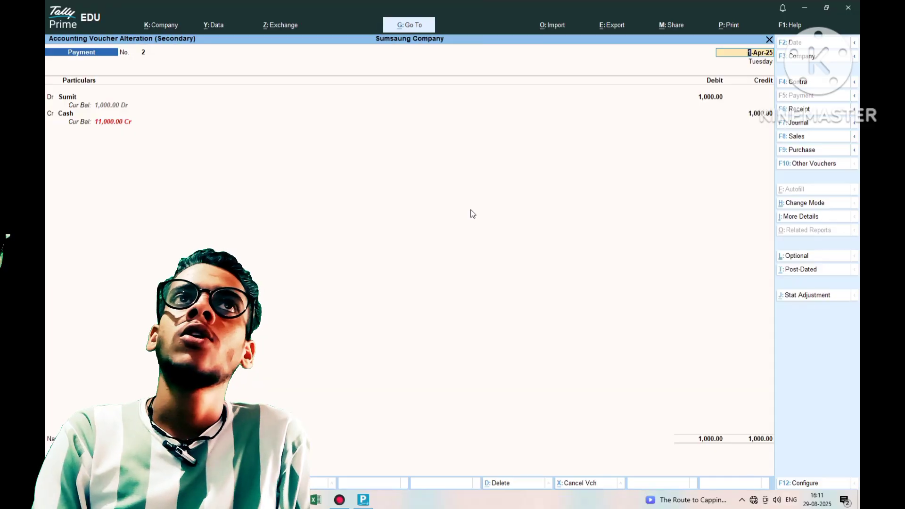
- Quit the voucher alteration and the Day Book, returning to Gateway of Tally with Vouchers highlighted
key("Escape")
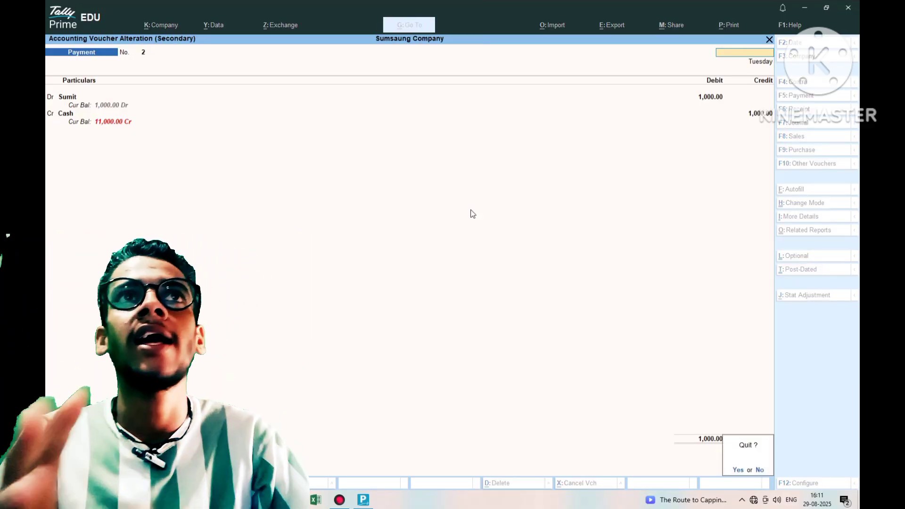
key("y")
key("Escape")
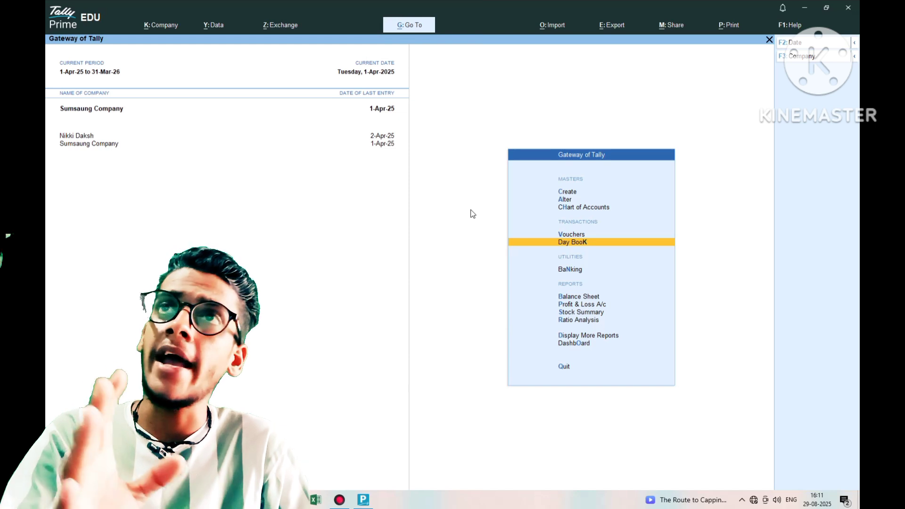
key("Up")
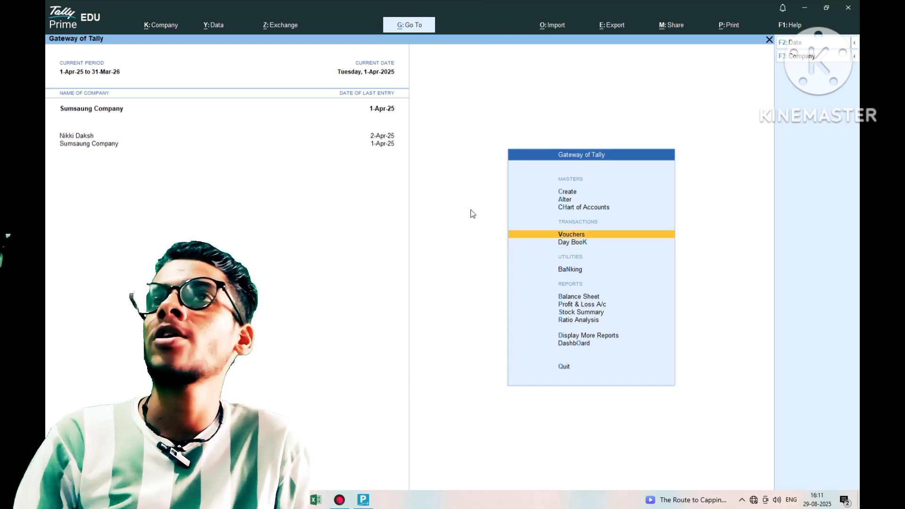
- Start Payment voucher No. 3 and create a new Sundry Creditors ledger for the first creditor
key("Return")
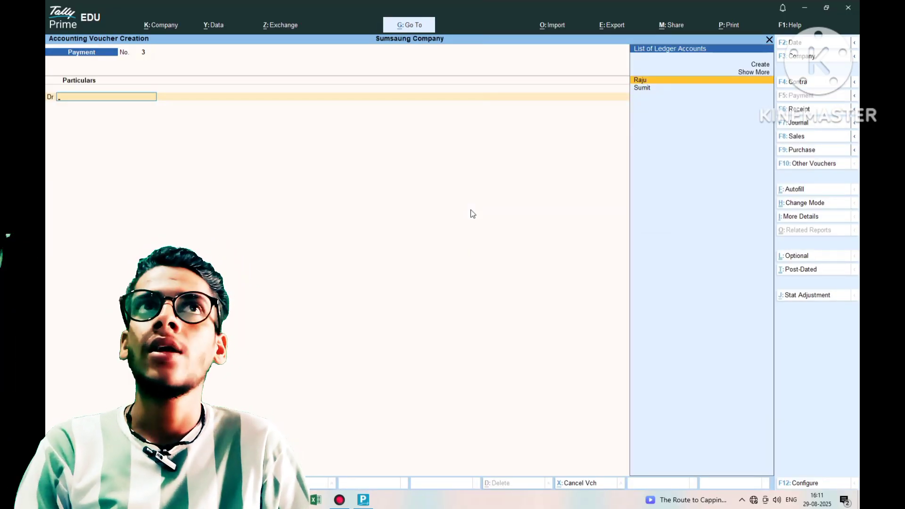
key("alt+c")
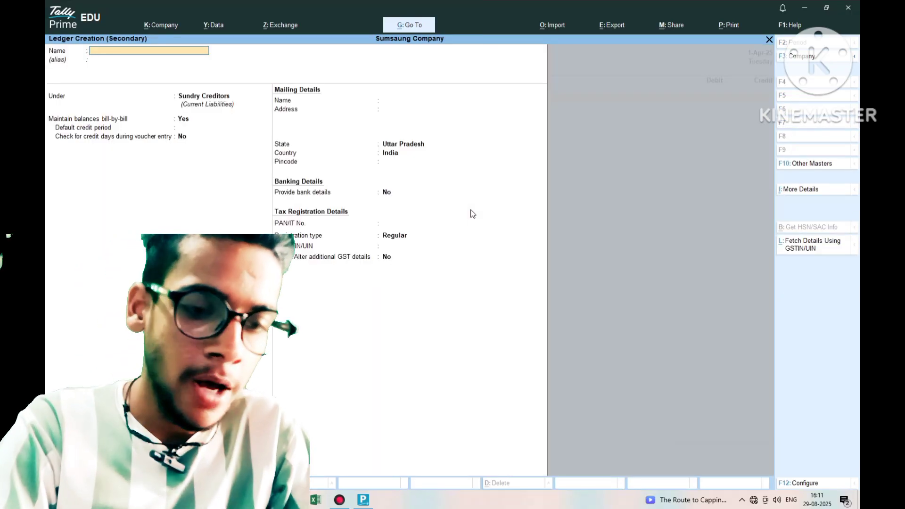
type("Rahu")
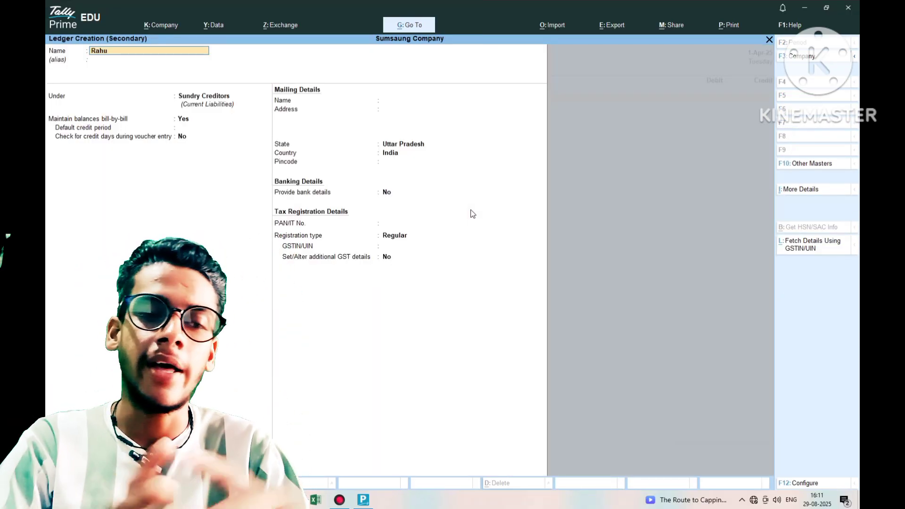
type("l")
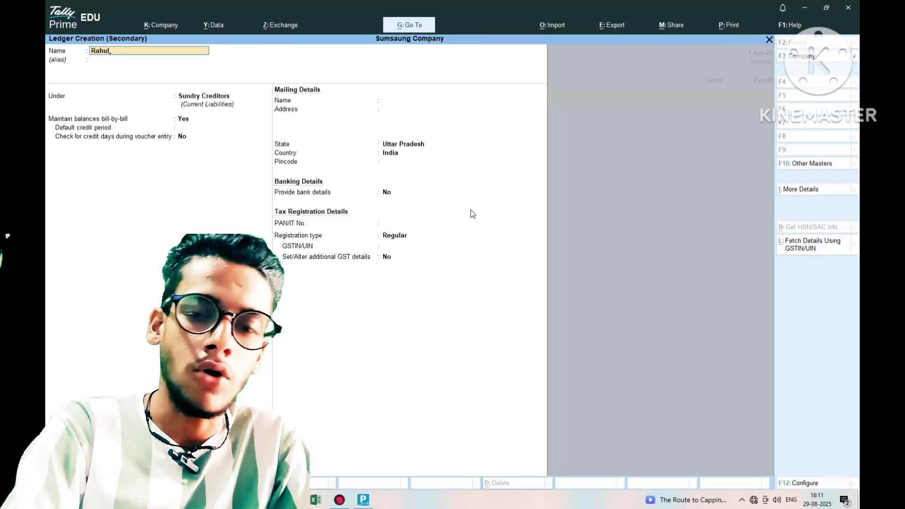
key("Return")
key("Return")
key("Return")
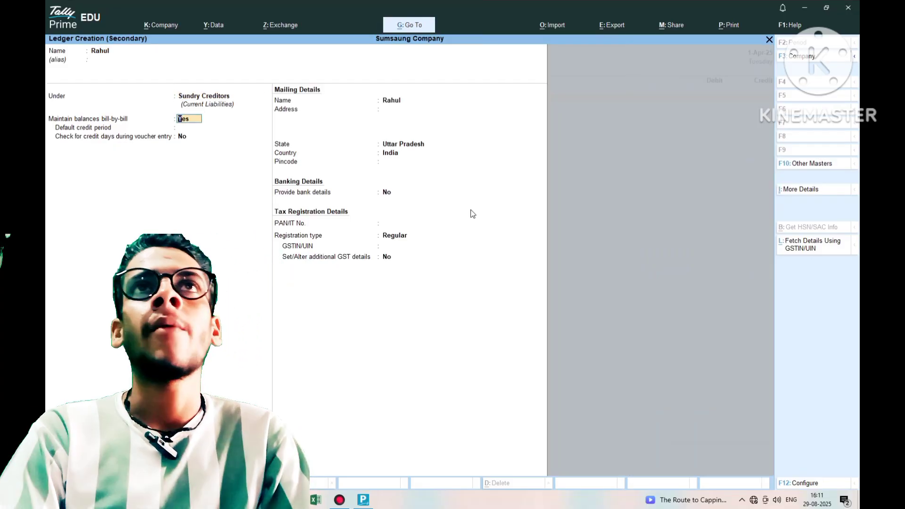
key("Return")
key("Return")
key("Return")
key("Return")
key("Return")
key("Return")
key("Return")
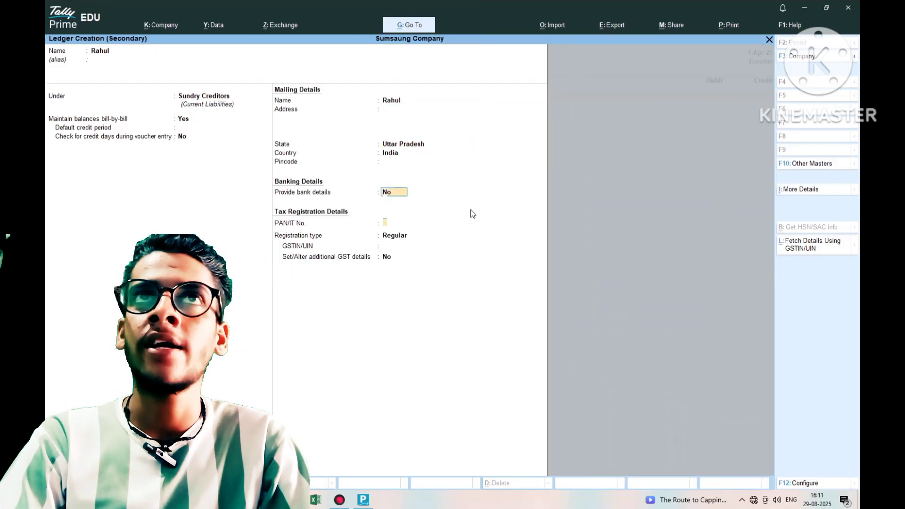
key("Return")
key("Return")
key("Return")
key("Return")
key("Return")
key("Return")
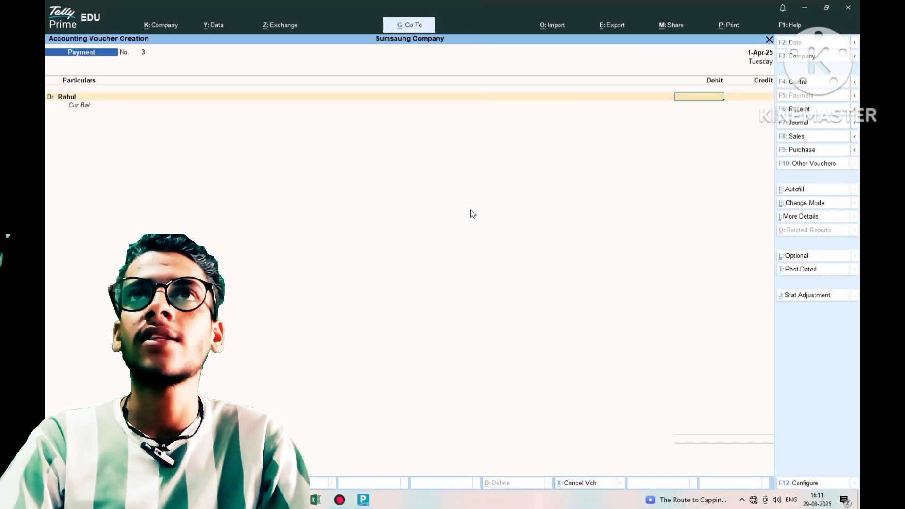
- Debit that creditor 1,500 On Account and begin a second Dr line
type("1500")
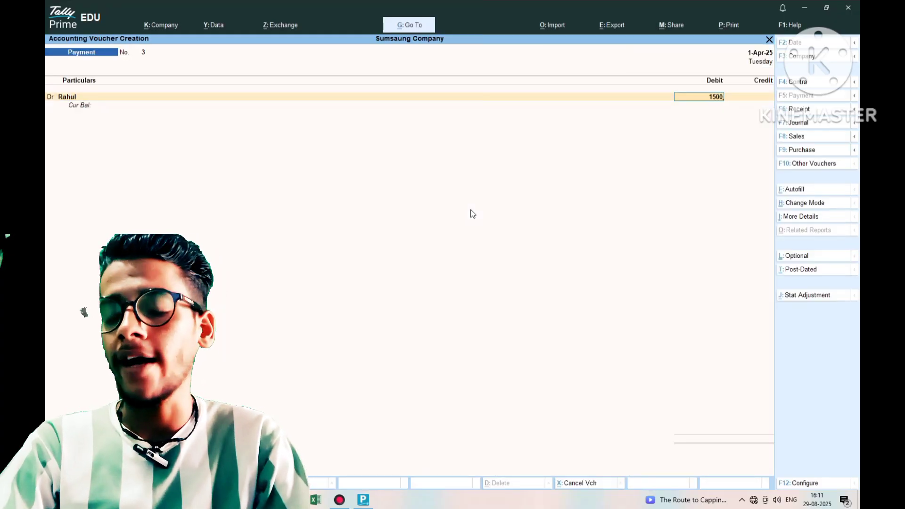
key("Return")
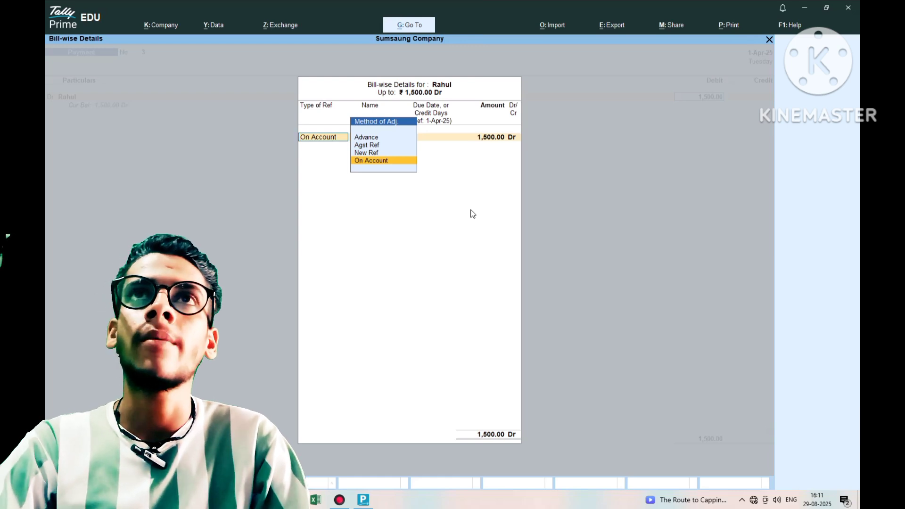
key("Return")
key("Return")
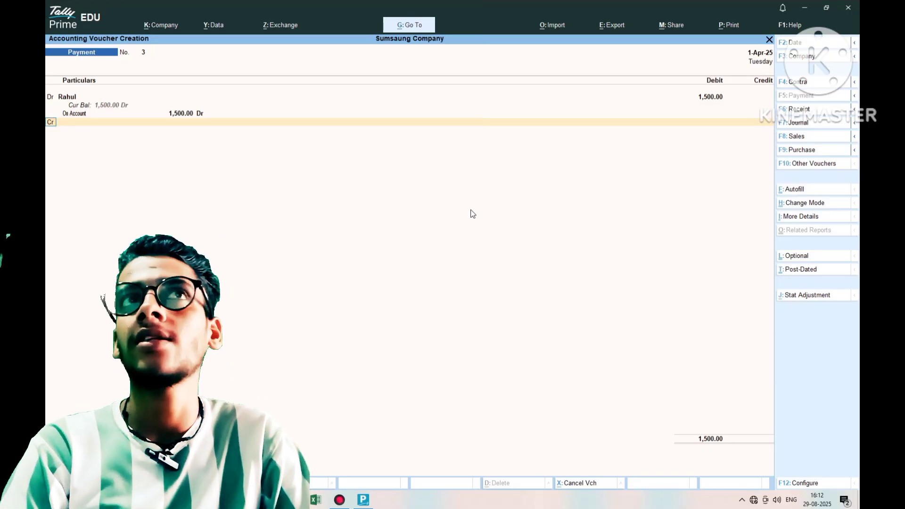
type("d")
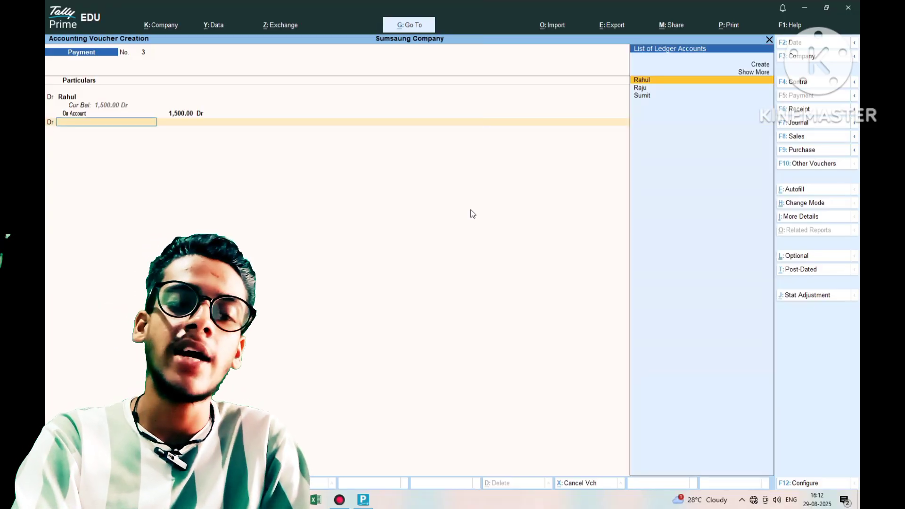
key("Return")
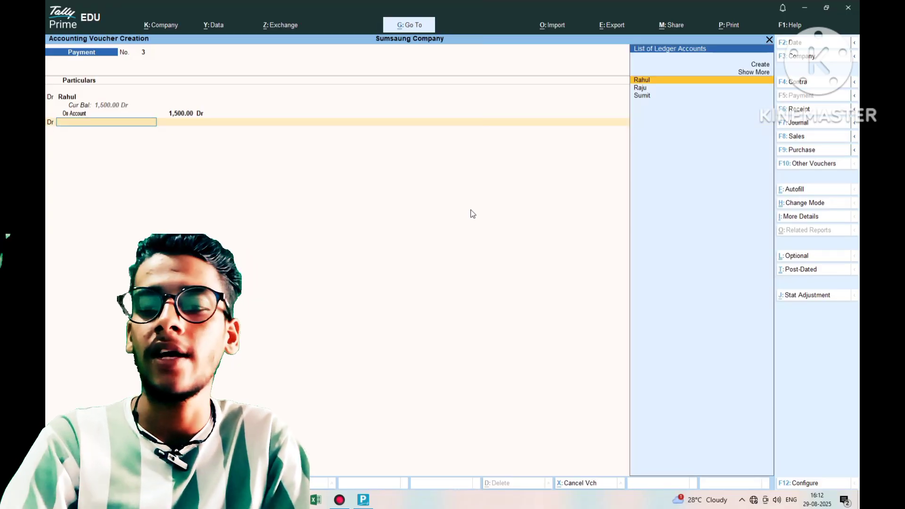
- Create and save a second Sundry Creditors ledger for the next creditor
key("alt+c")
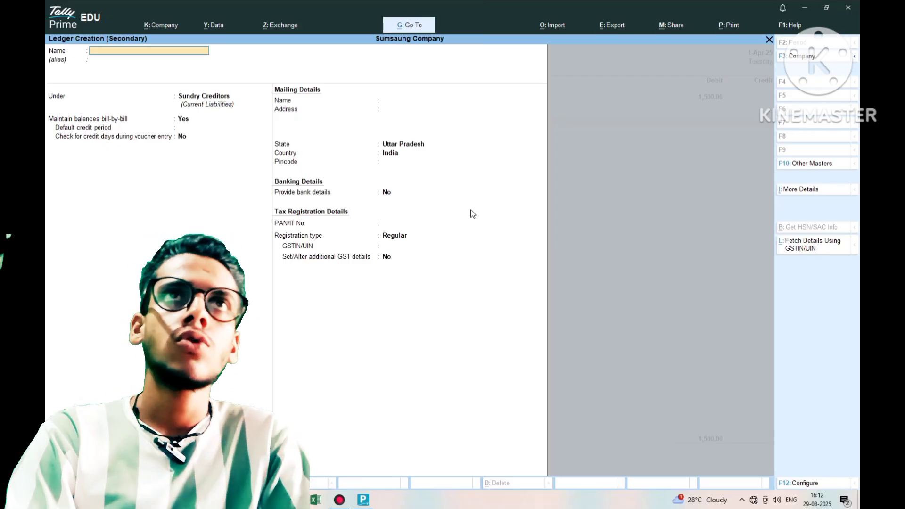
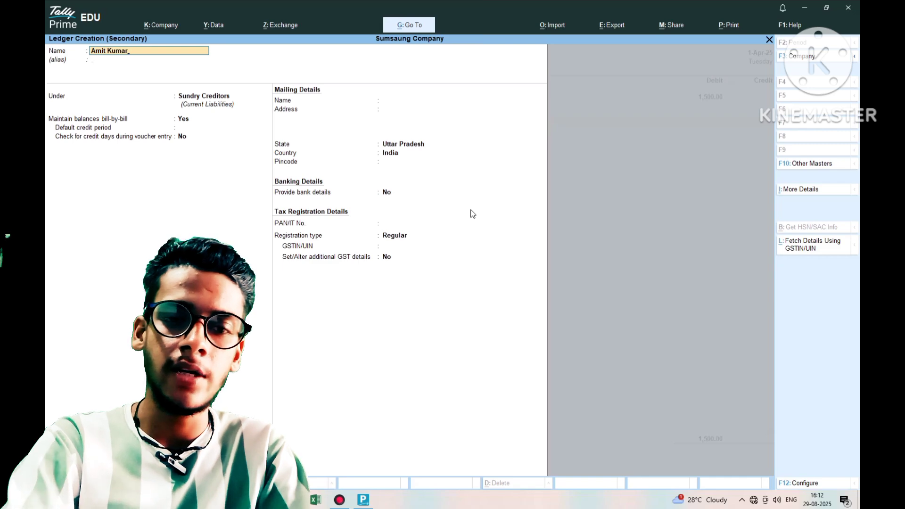
key("Return")
key("Return")
key("Return")
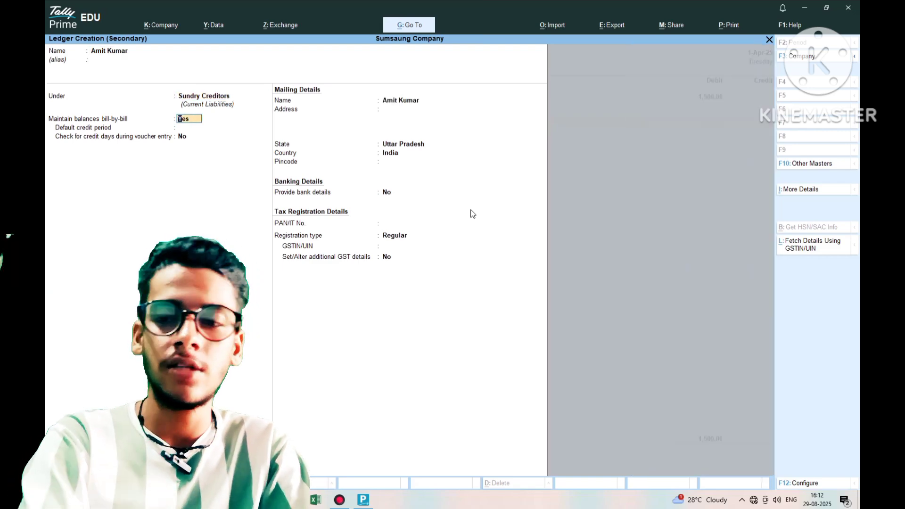
key("Return")
key("Return")
key("Return")
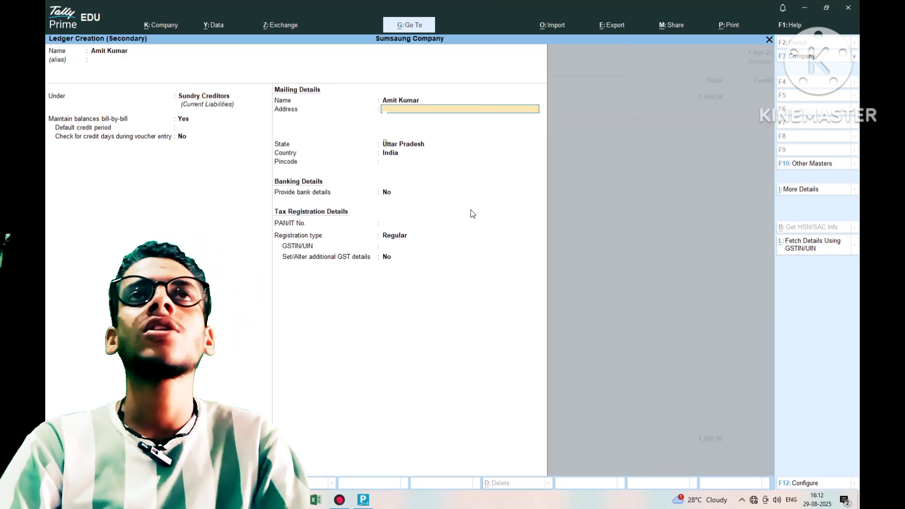
key("Return")
key("Return")
key("Return")
key("Return")
key("Return")
key("Return")
key("Return")
key("Return")
key("Return")
key("Return")
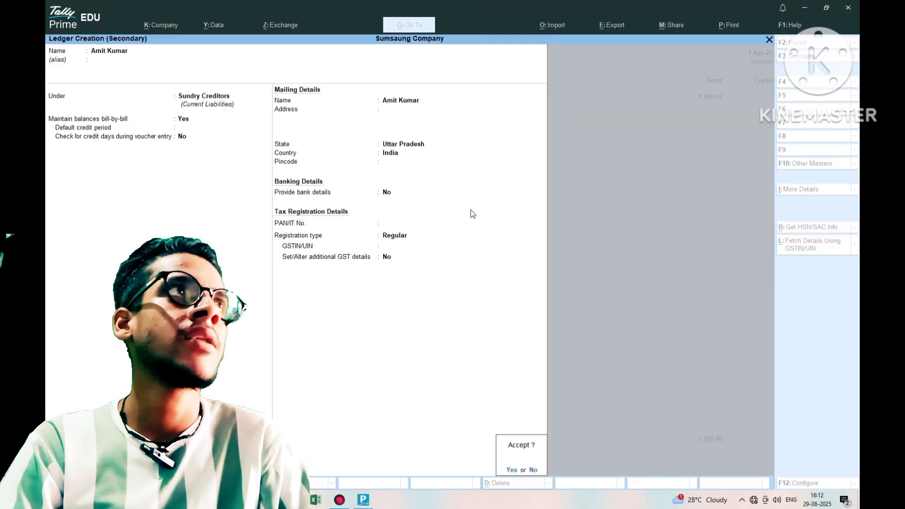
key("Return")
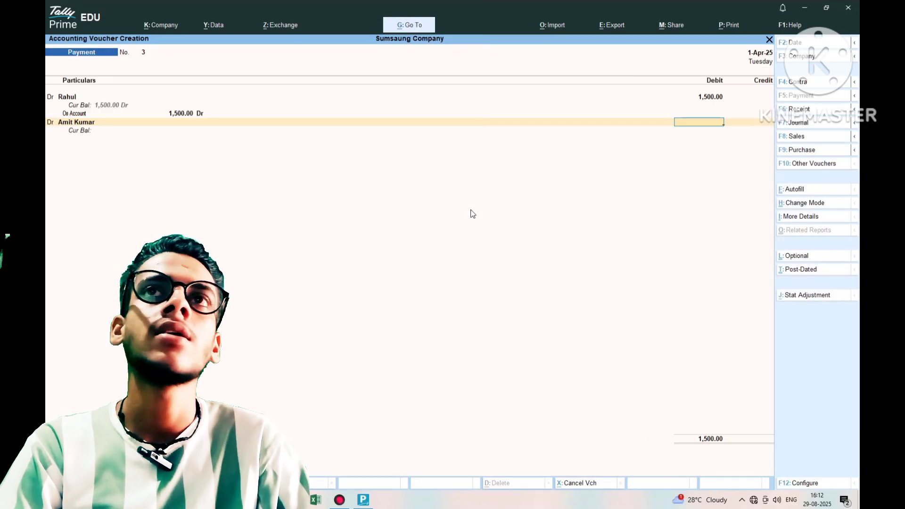
- Debit the second creditor 5,600 On Account and start the next Dr line
type("5")
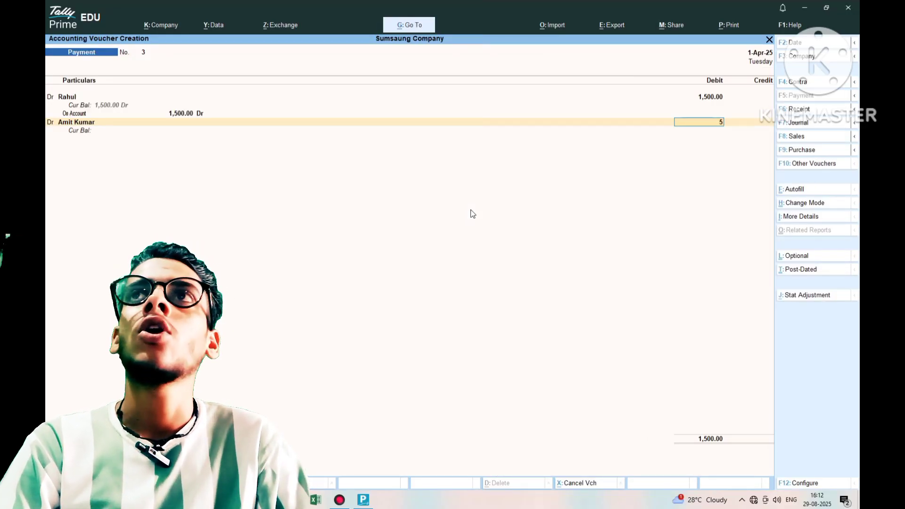
type("600")
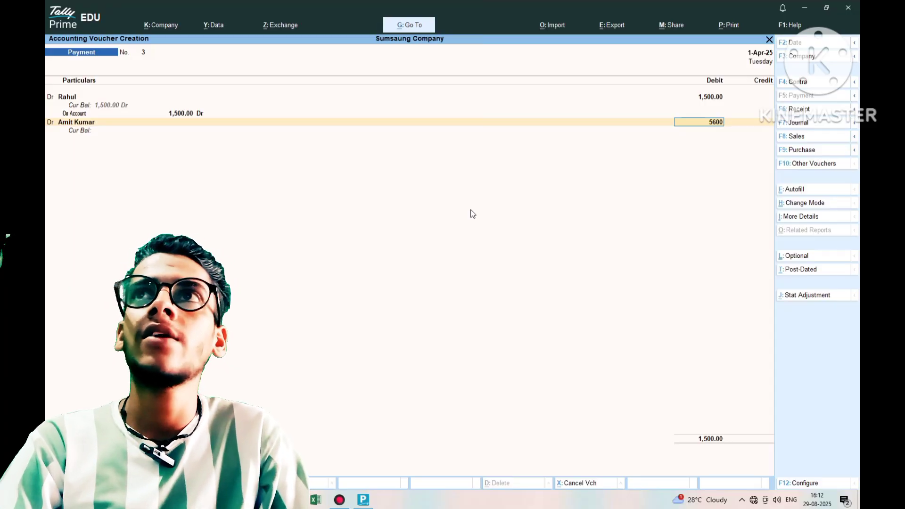
key("Return")
key("Return")
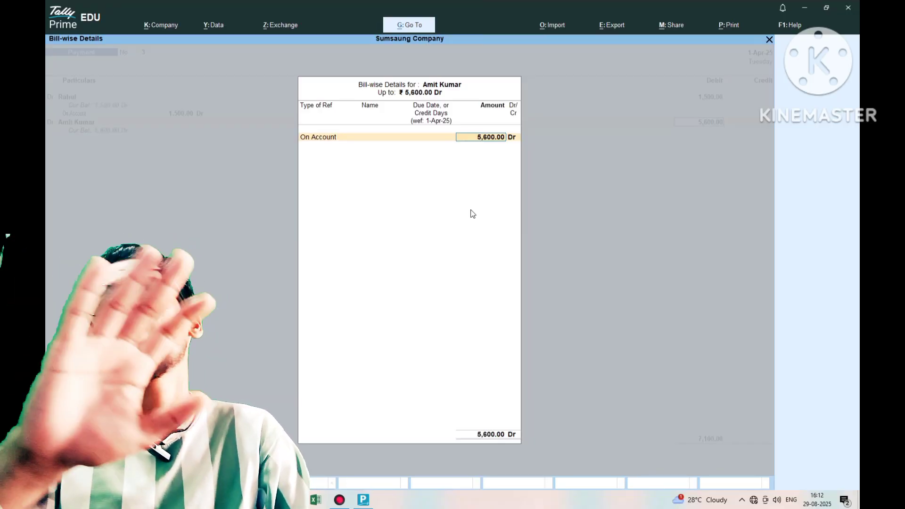
key("Return")
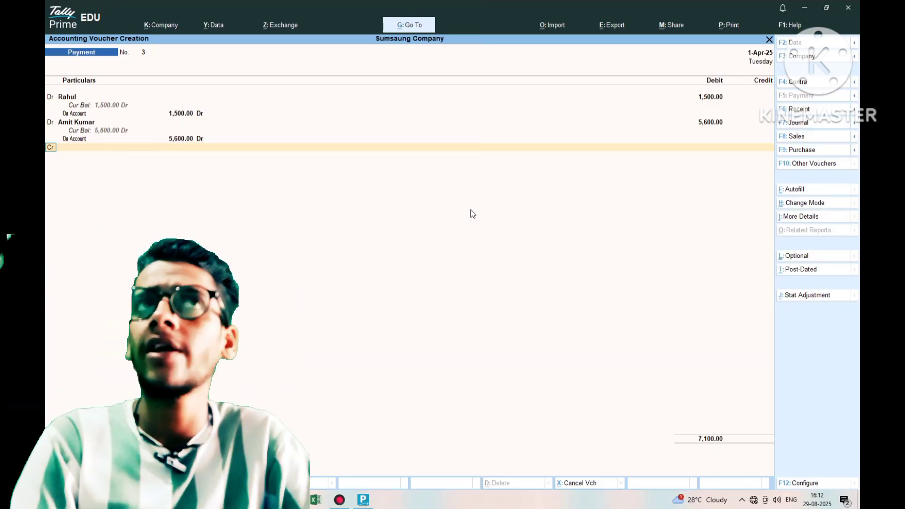
type("d")
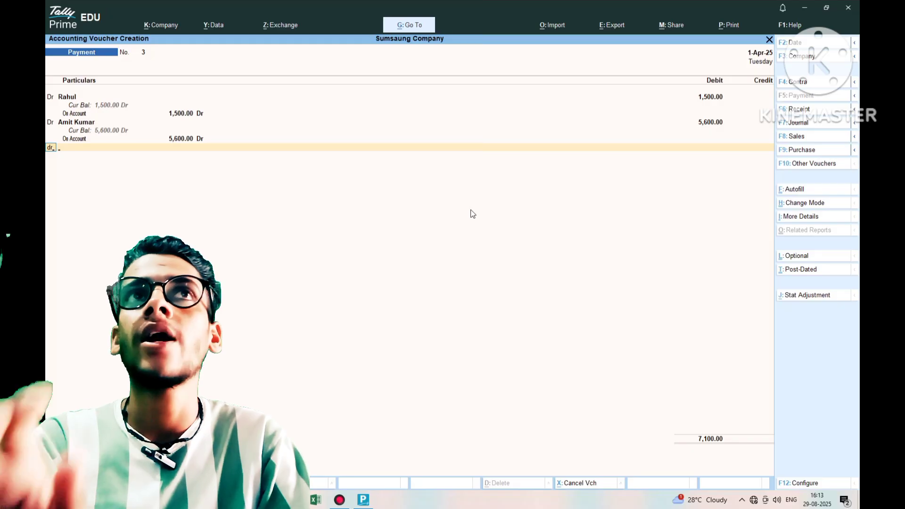
- Create and save a third Sundry Creditors ledger, keeping state Uttar Pradesh
key("Return")
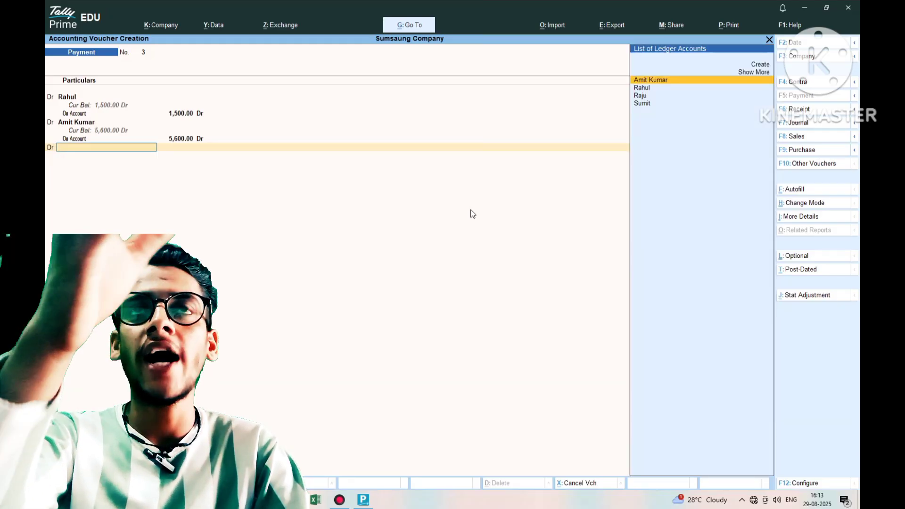
key("alt+c")
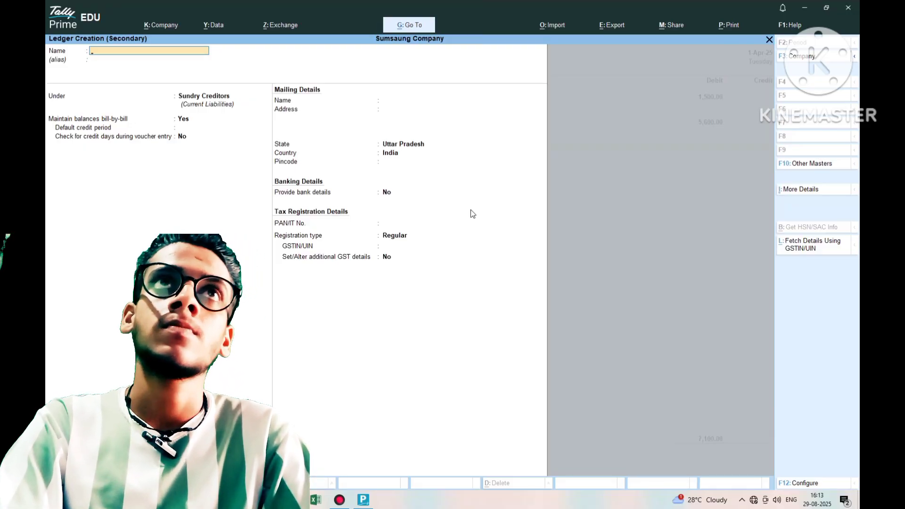
type("Rajan")
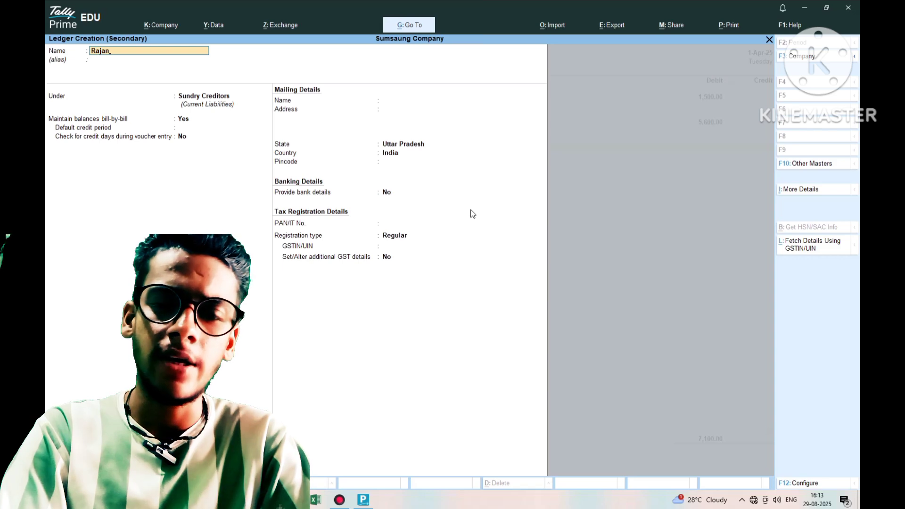
key("Return")
key("Return")
key("Return")
key("Return")
key("Return")
key("Return")
key("Return")
key("Return")
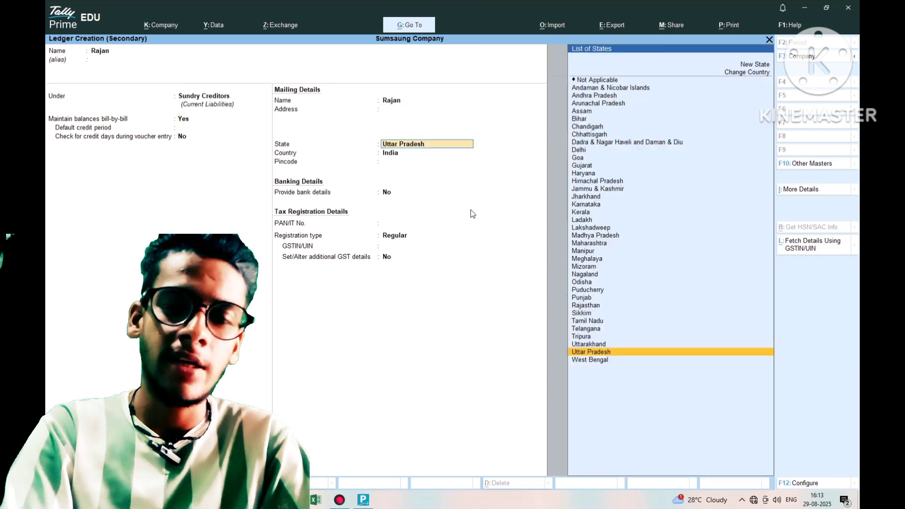
key("Return")
key("Return")
key("Return")
key("Return")
key("Return")
key("Return")
key("Return")
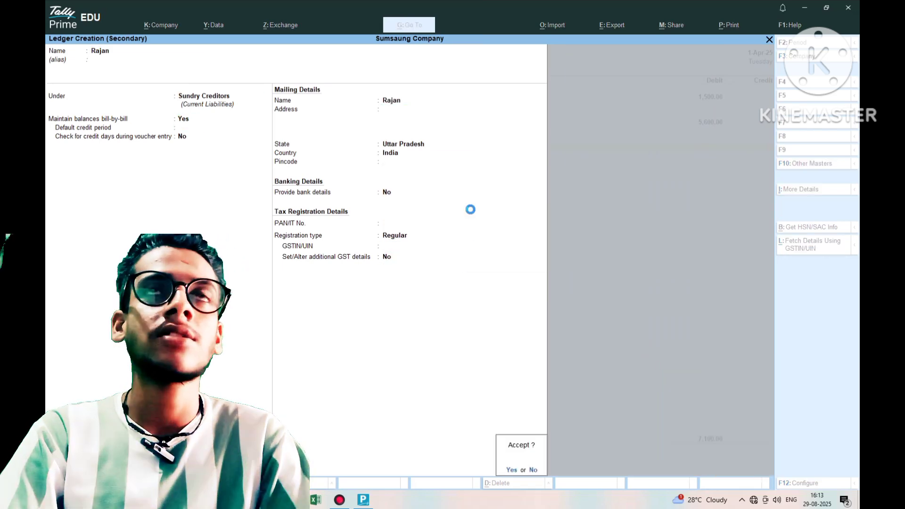
key("Return")
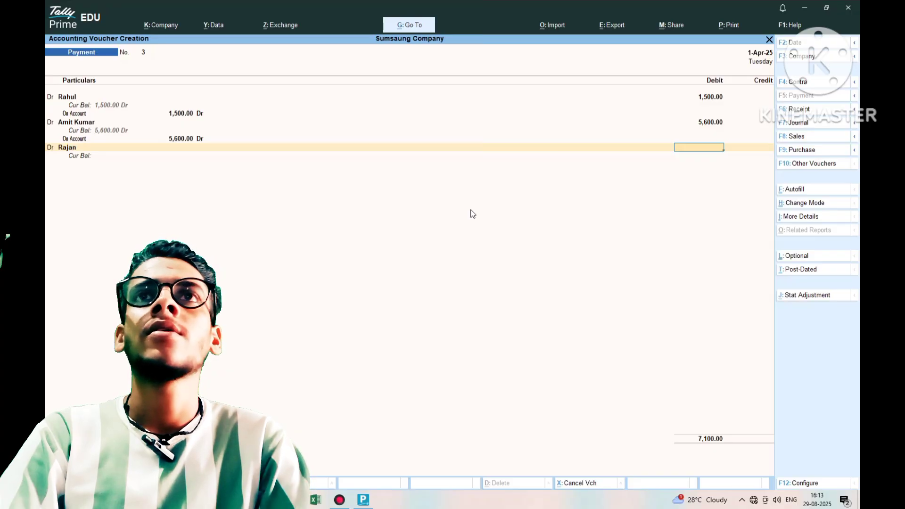
- Debit the third creditor 4,000 On Account and start the next Dr line
type("4000")
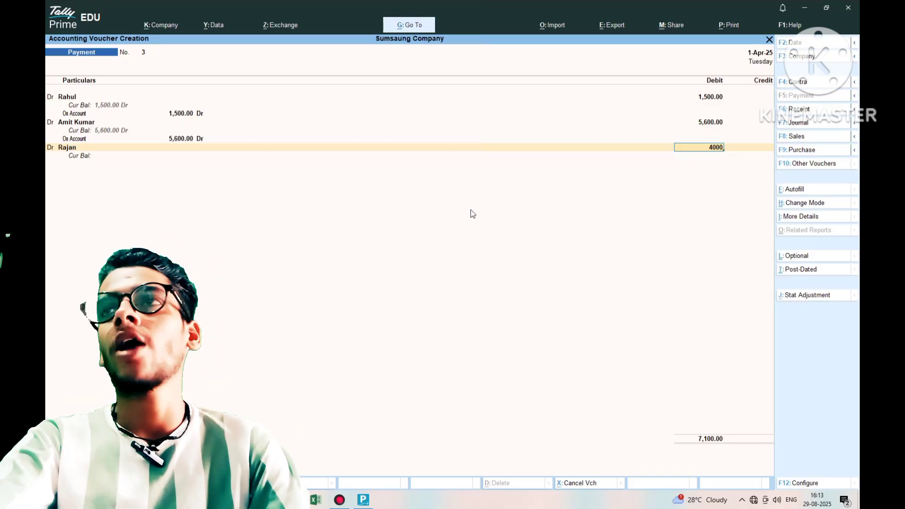
key("Return")
key("Return")
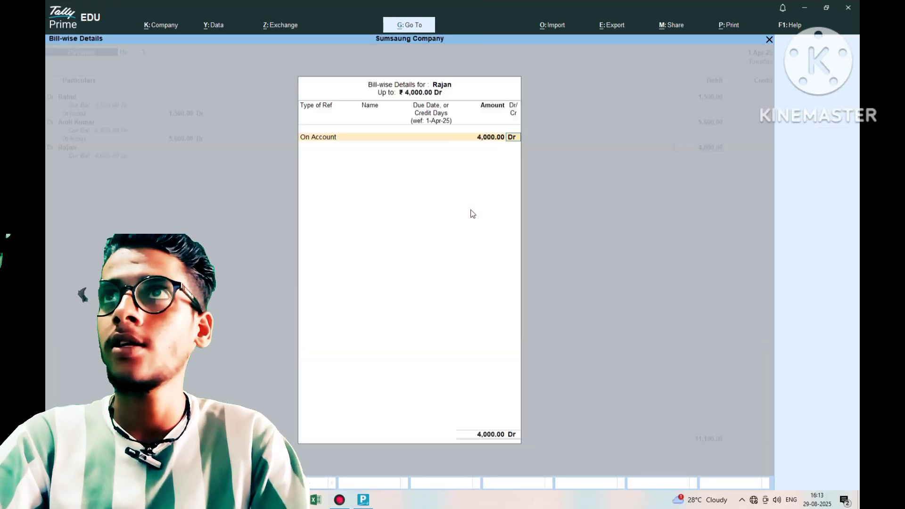
key("Return")
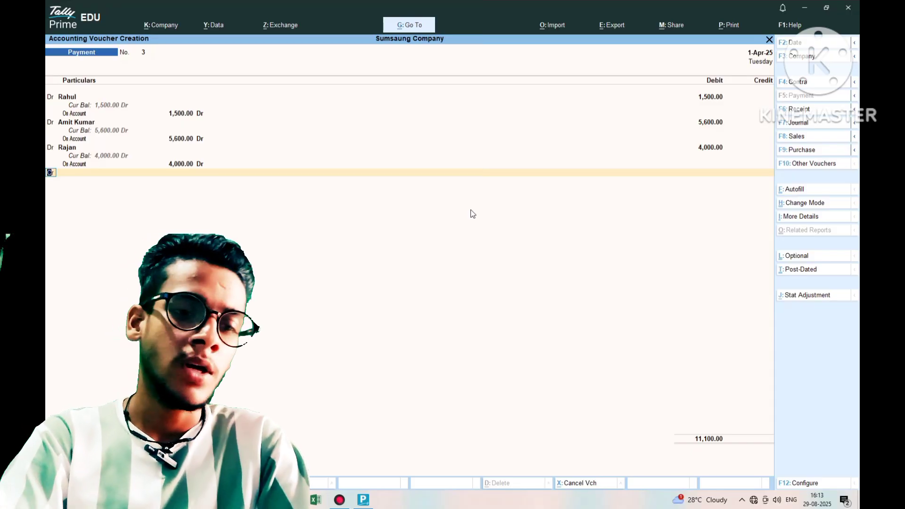
type("d")
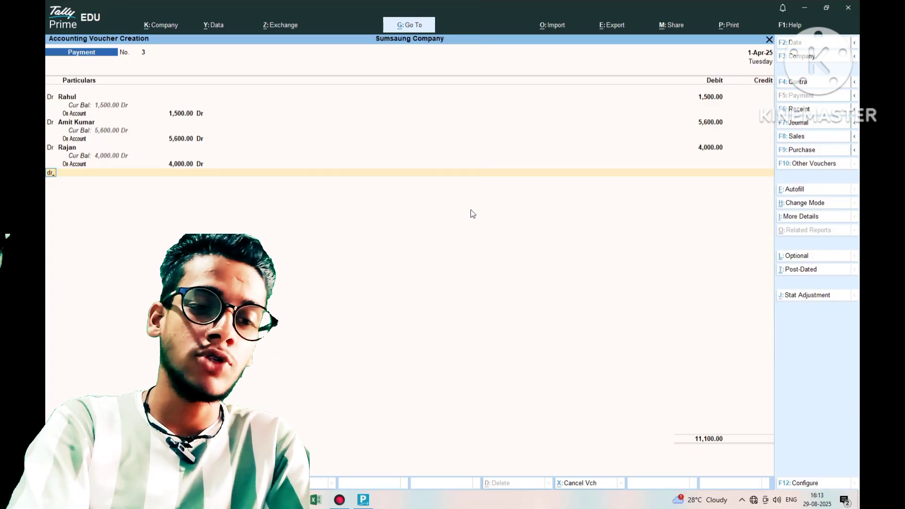
- Create and save a fourth Sundry Creditors ledger for the next debit line
key("Return")
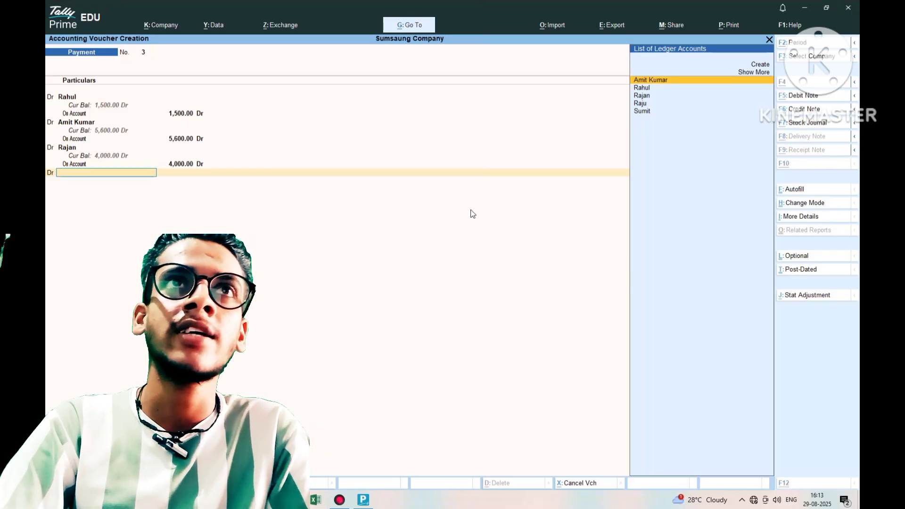
key("alt+c")
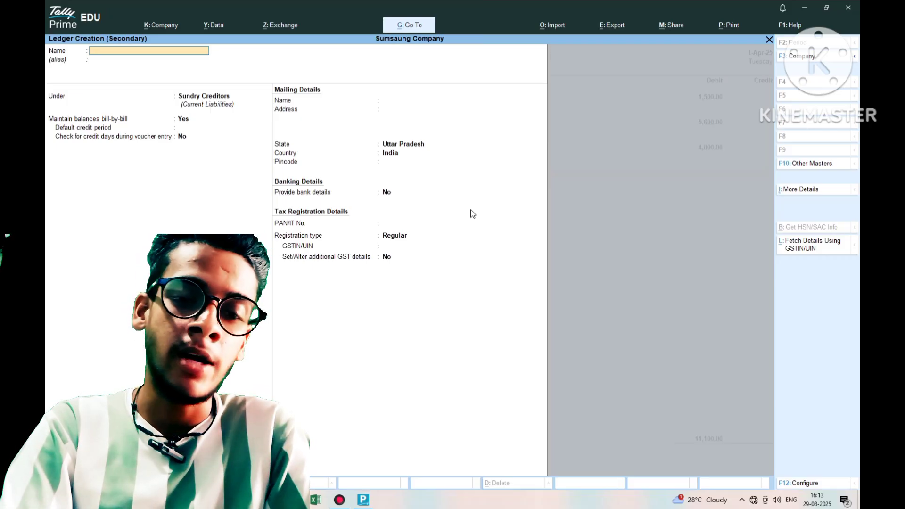
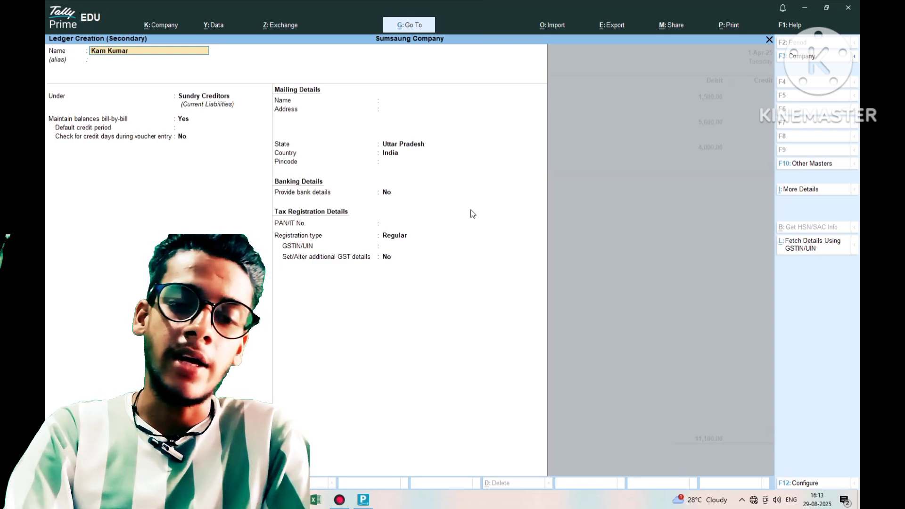
key("Return")
key("Return")
key("Return")
key("Return")
key("Return")
key("Return")
key("Return")
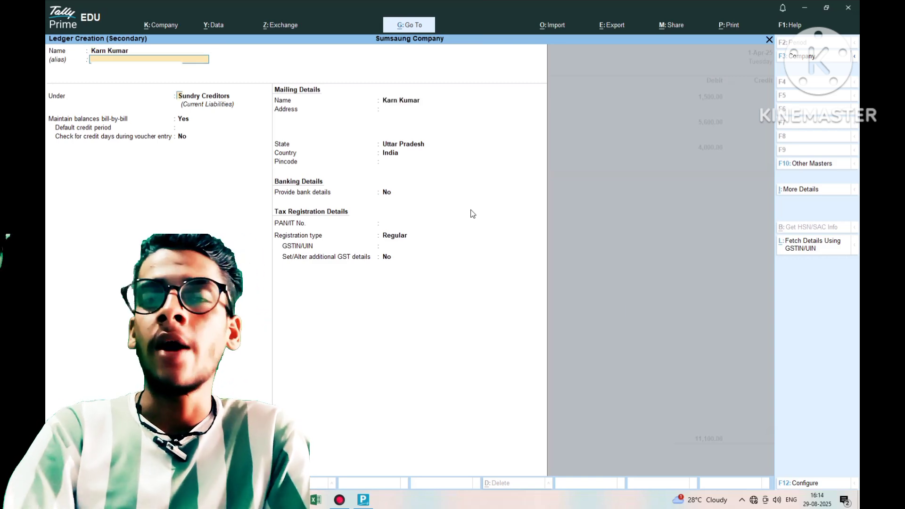
key("Return")
key("Return")
key("Return")
key("Return")
key("Return")
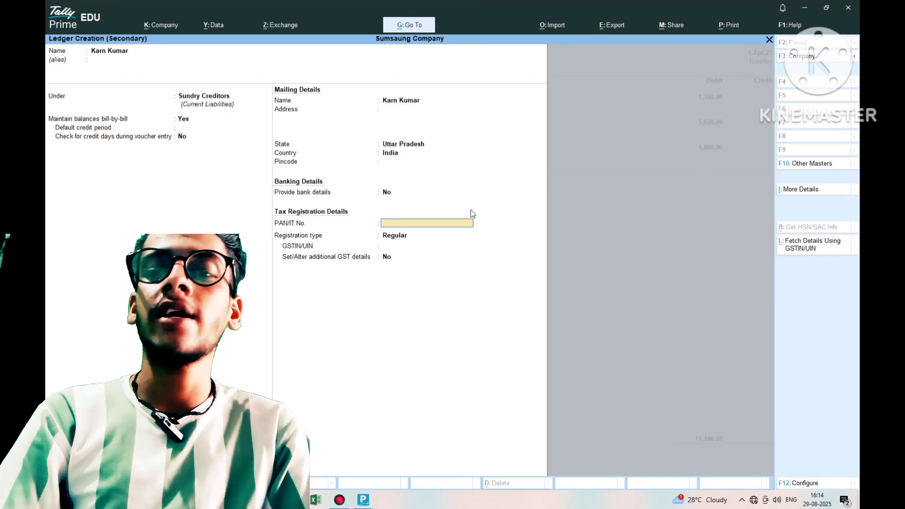
key("Return")
key("Return")
key("Return")
key("Return")
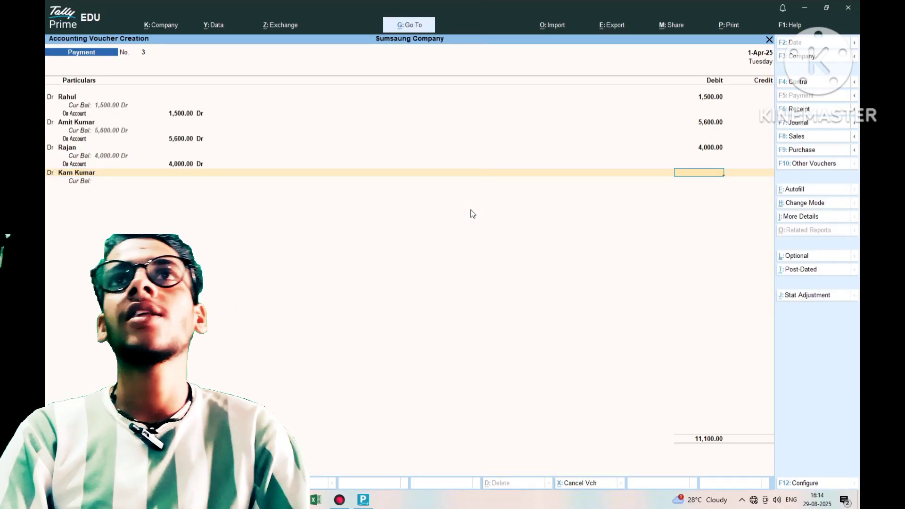
- Debit the fourth creditor 2,000 On Account and begin another Dr line
type("20")
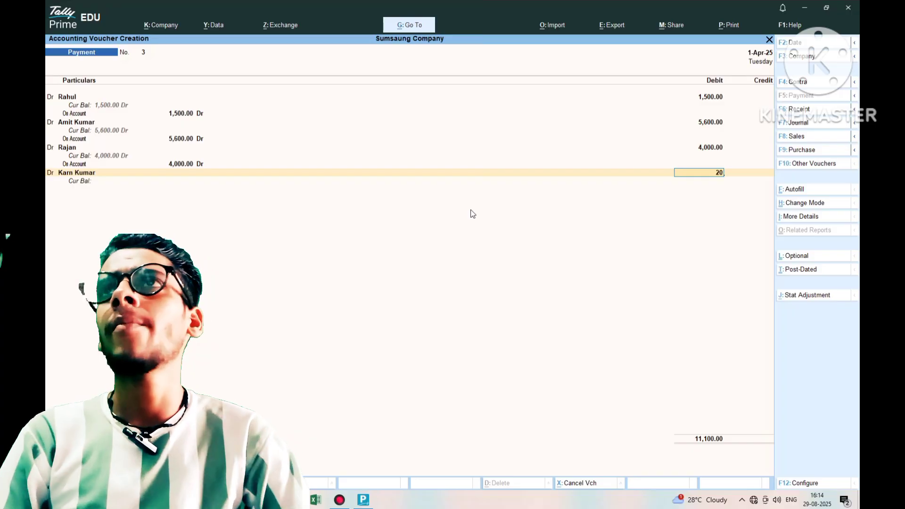
type("00")
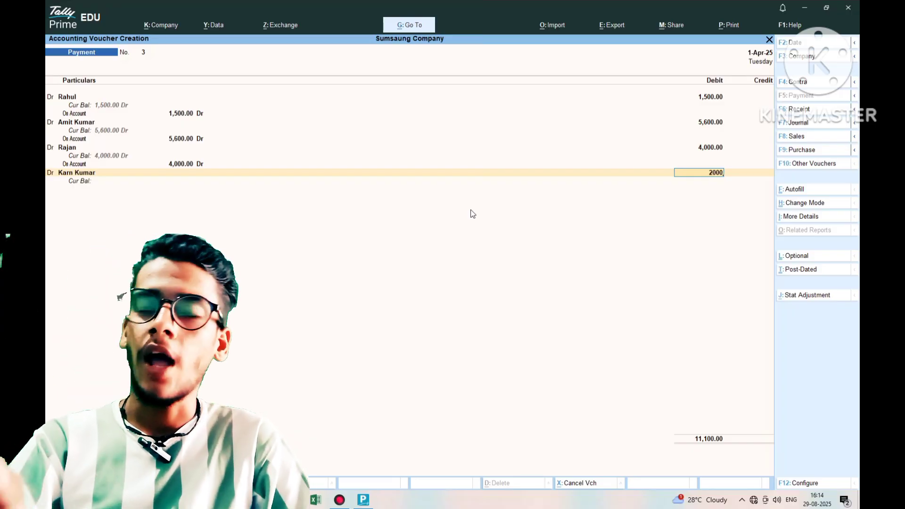
key("Return")
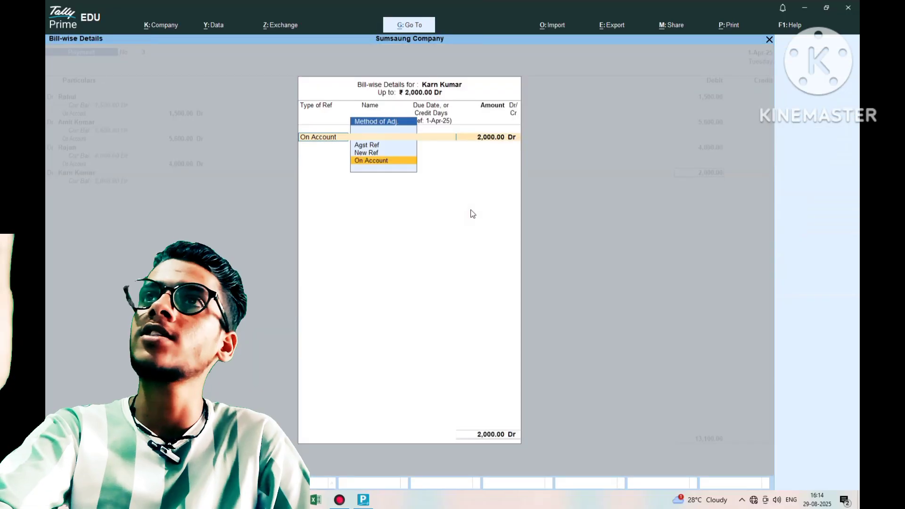
key("Return")
key("Return")
key("Return")
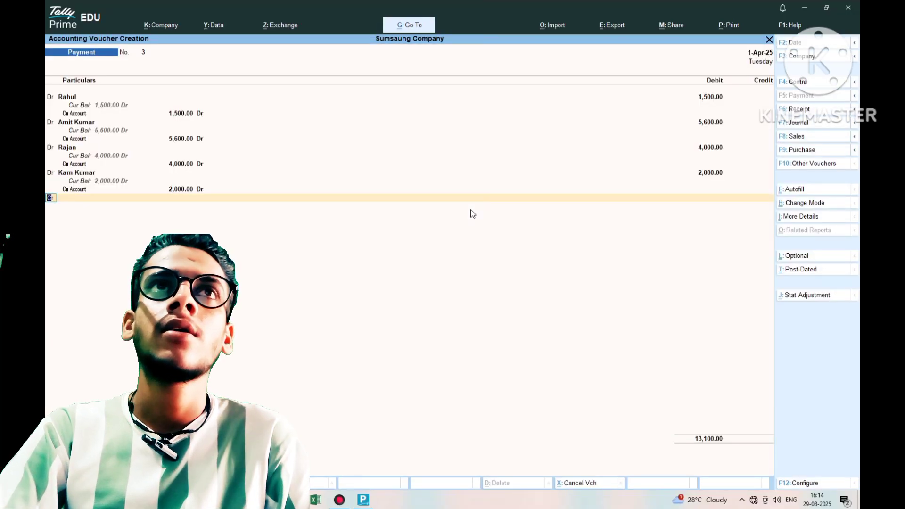
type("c")
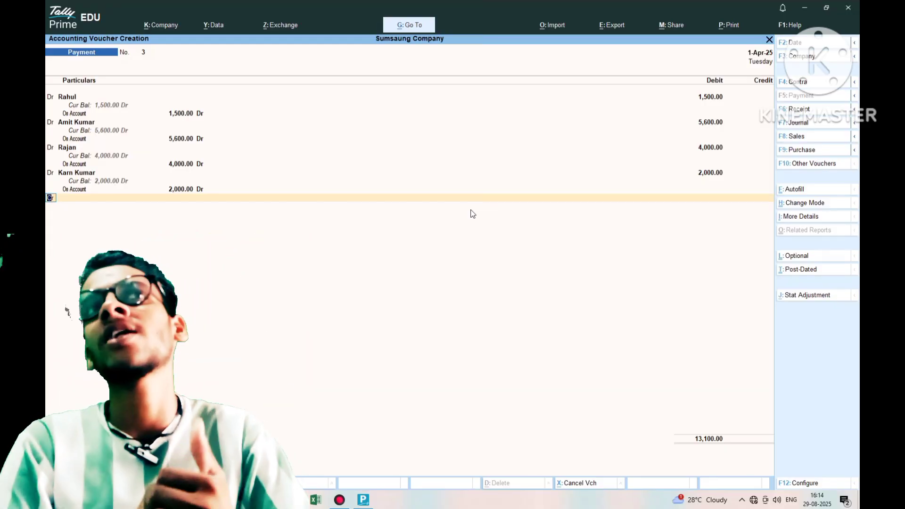
type("dr")
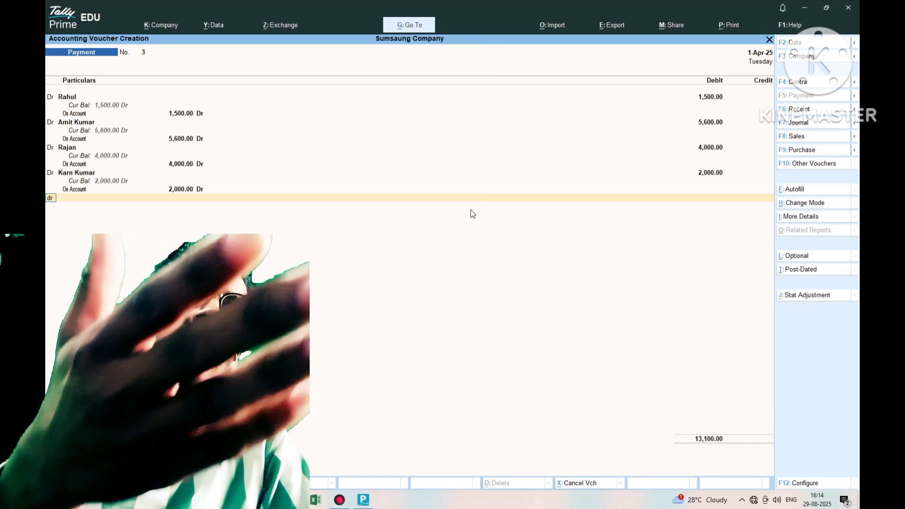
- Create a fifth Sundry Creditors ledger, stepping through its default details
key("Return")
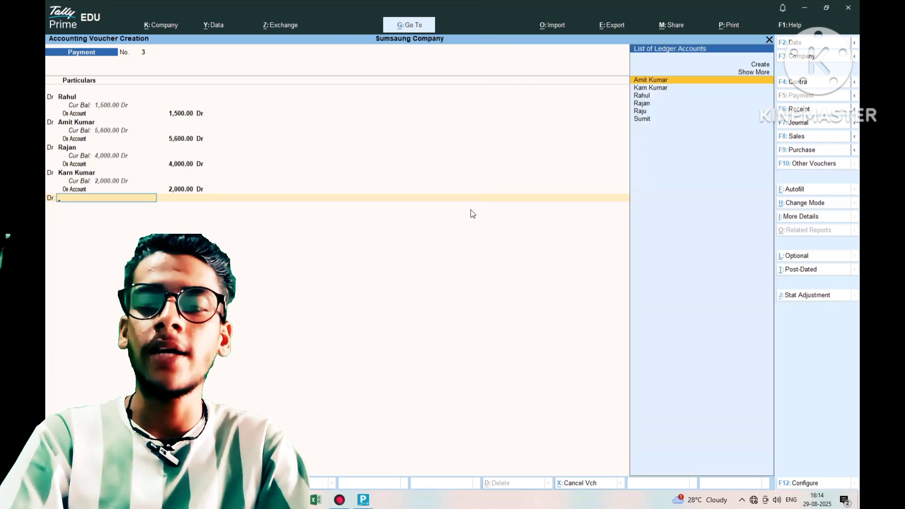
key("alt+c")
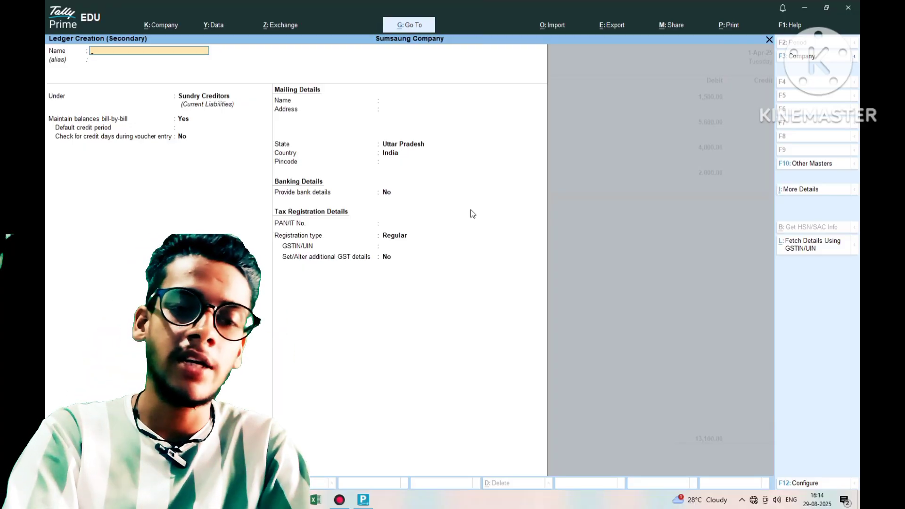
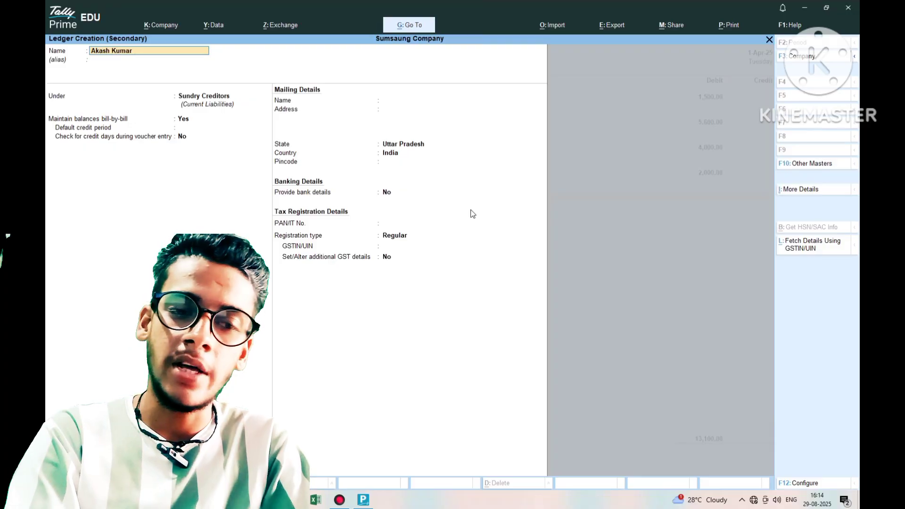
key("Return")
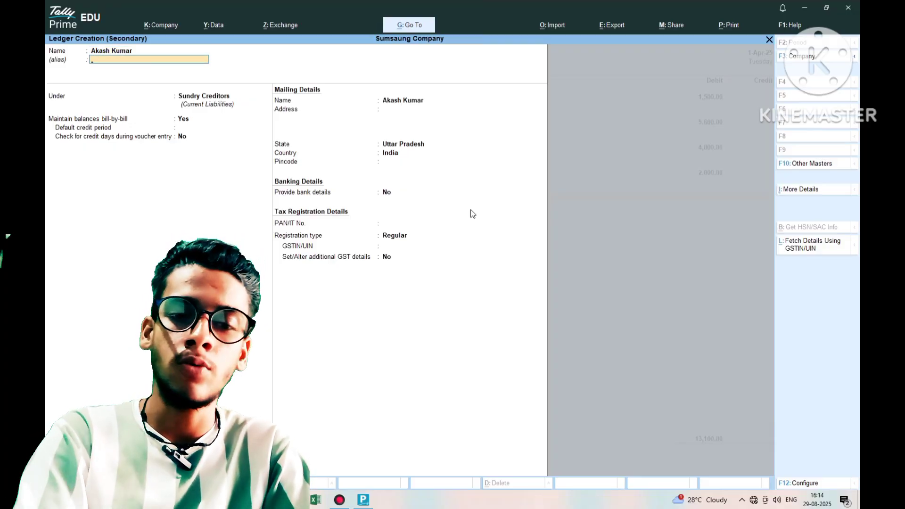
key("Return")
key("Return")
key("Return")
key("Return")
key("Return")
key("Return")
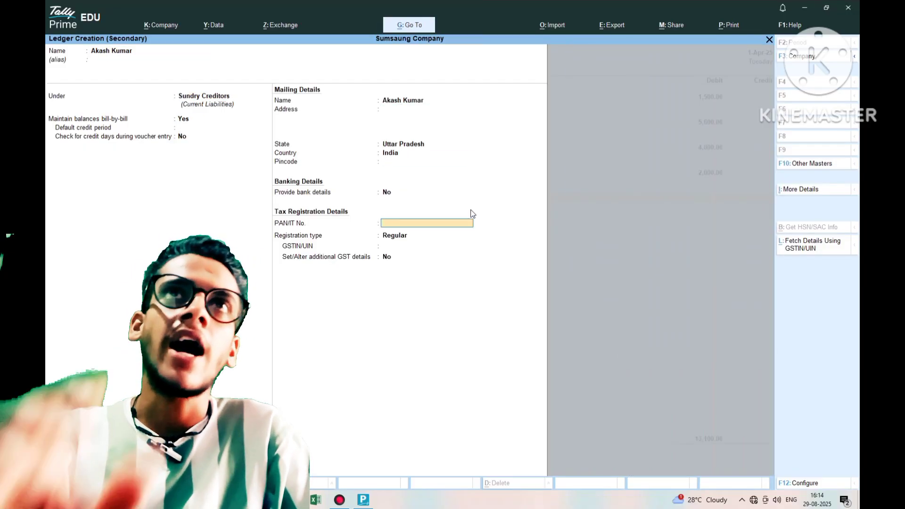
key("Return")
key("Return")
key("Return")
key("Return")
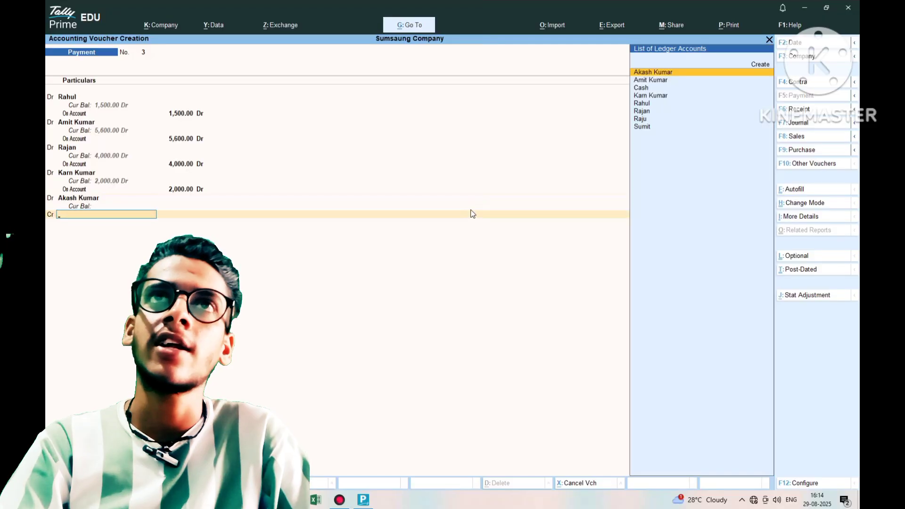
- Debit the fifth creditor 3,000 On Account, bringing debits to 16,100
key("BackSpace")
key("BackSpace")
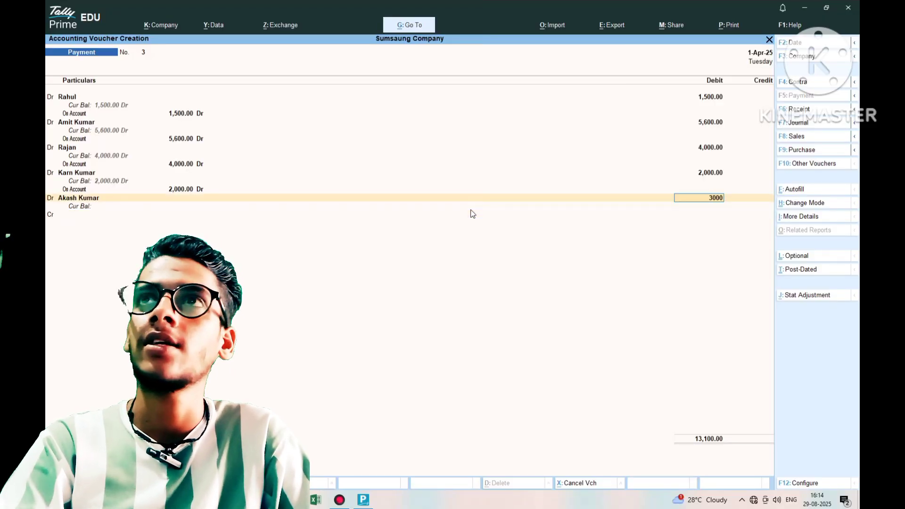
key("Return")
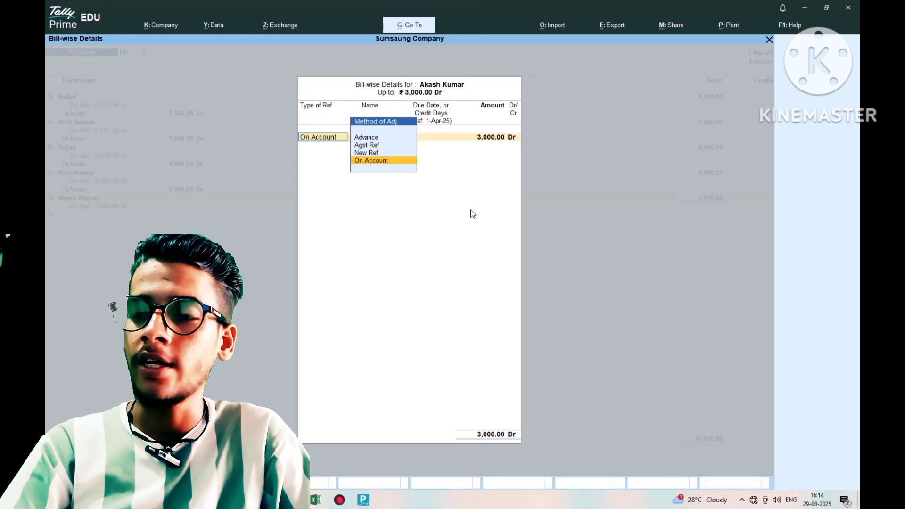
key("Return")
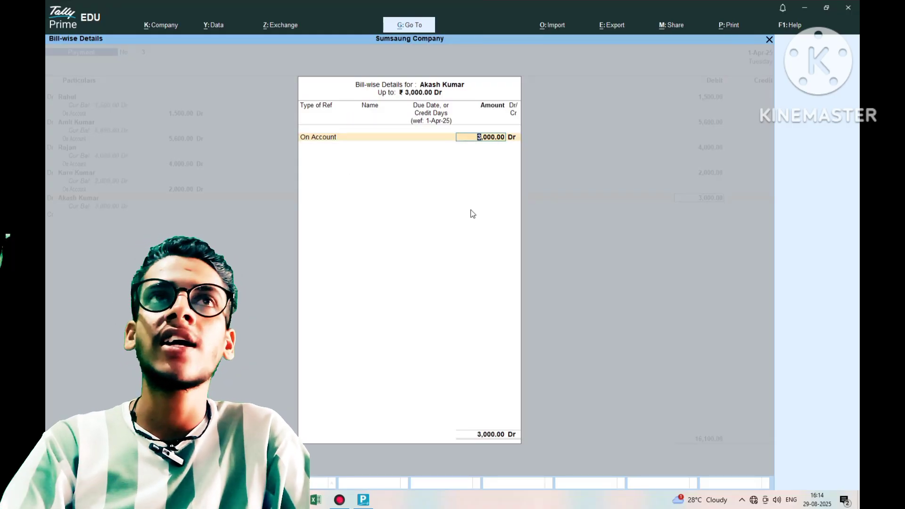
key("Return")
key("Return")
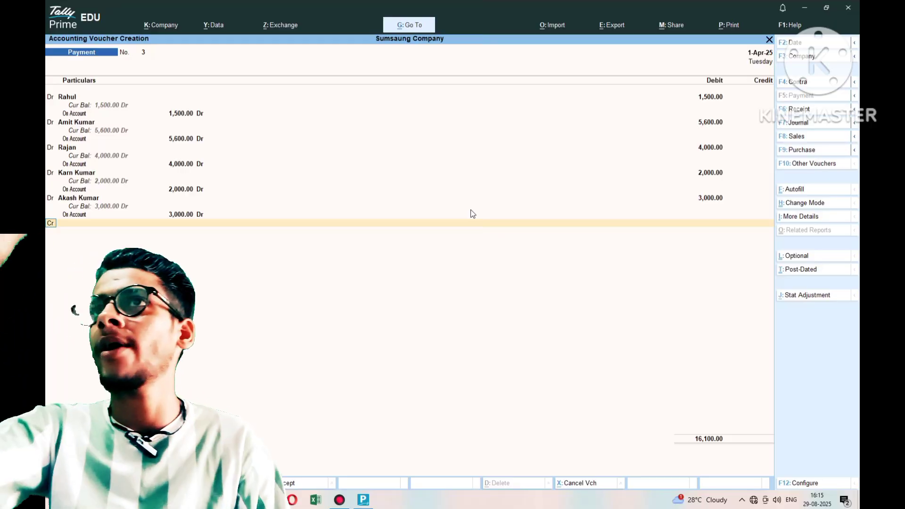
- Credit Cash 16,100.00 to balance the voucher and dismiss the negative cash warning
type("a")
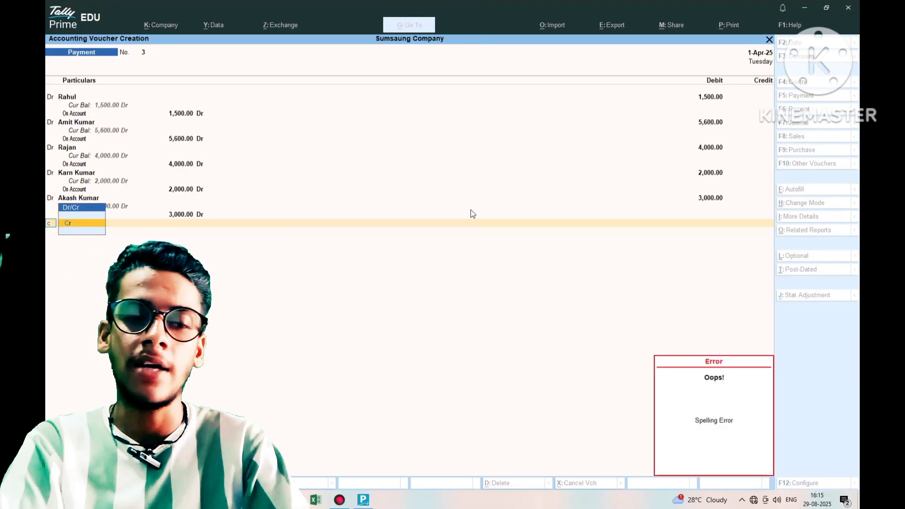
key("Return")
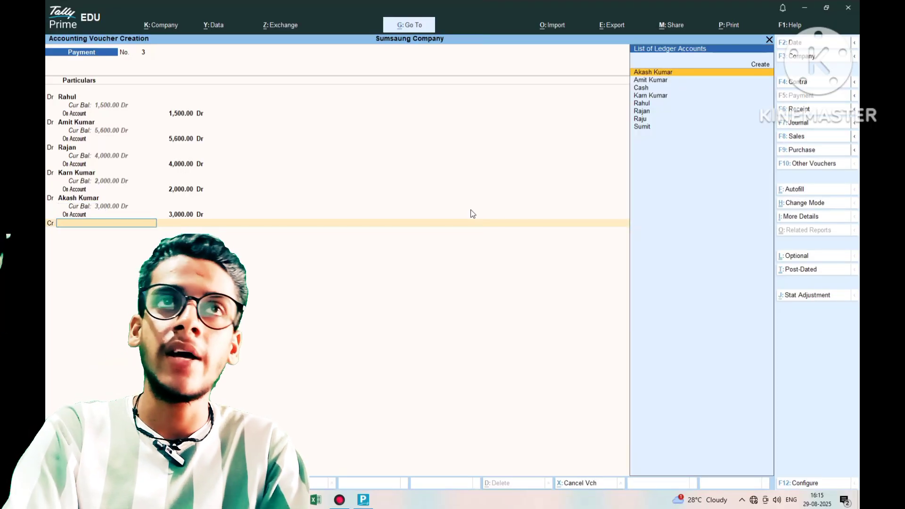
type("cas")
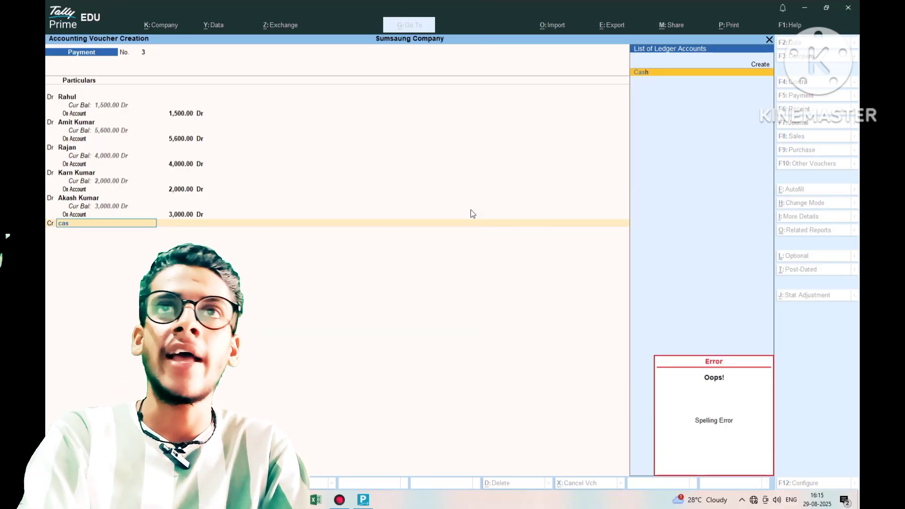
key("Return")
key("Return")
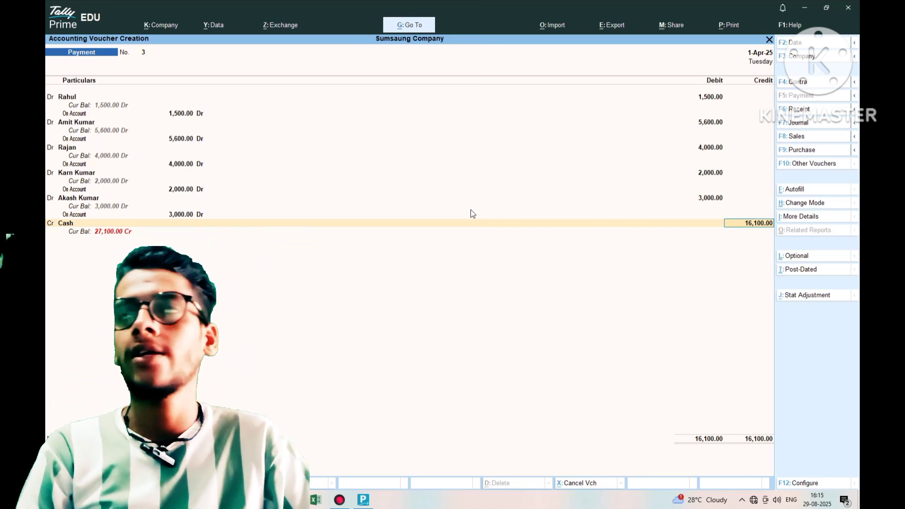
key("Return")
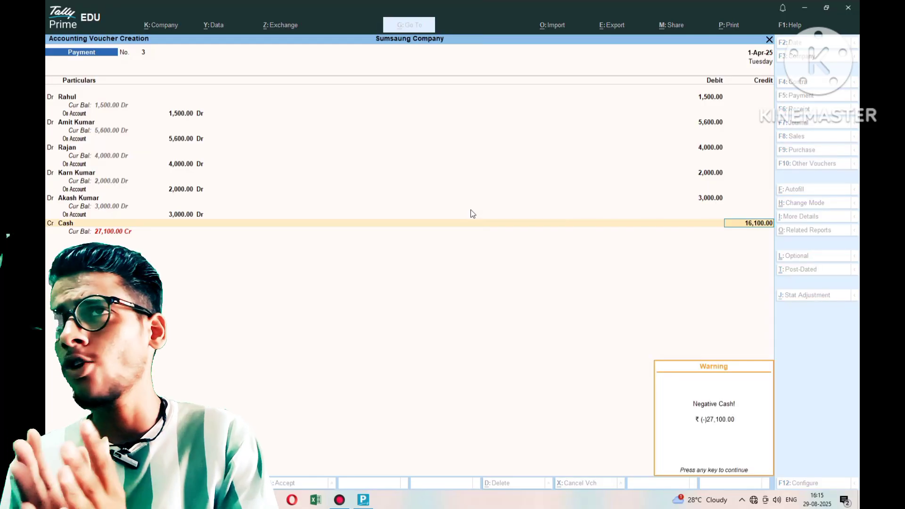
key("Return")
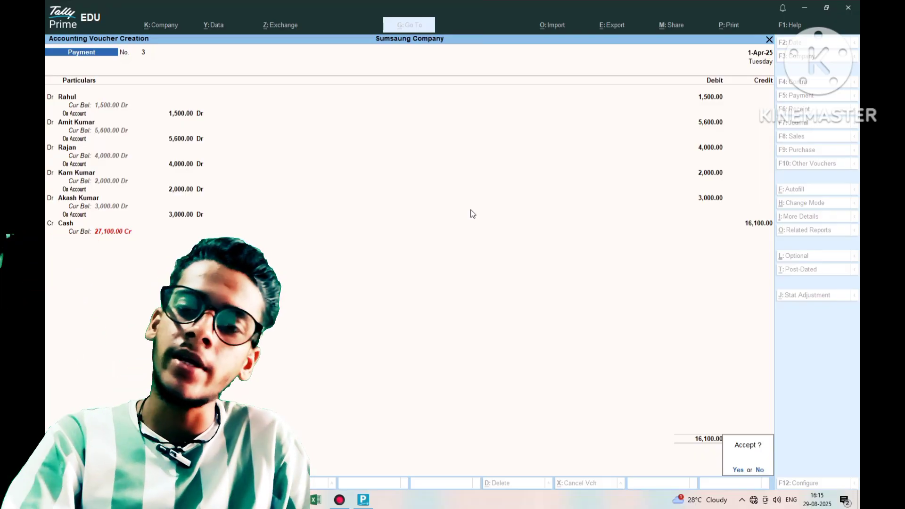
- Save Payment voucher No. 3, page back to reopen it, and start printing it to PDF
key("Return")
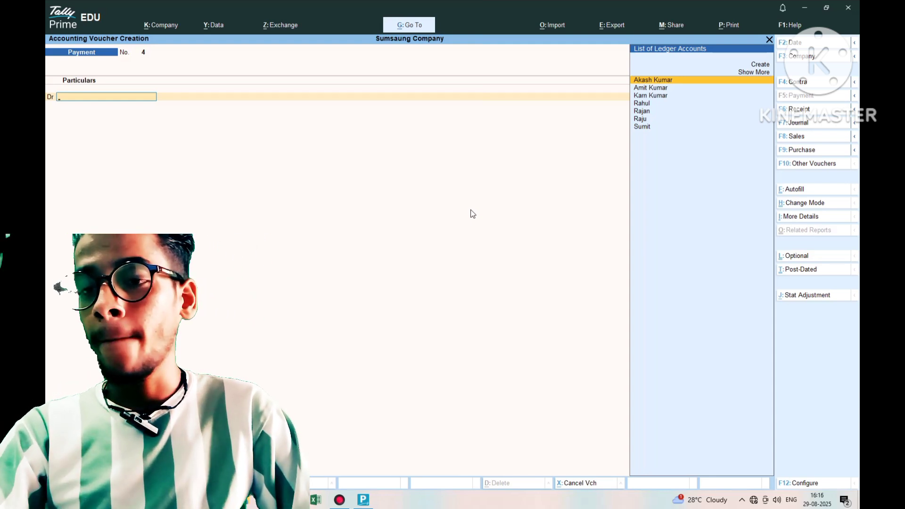
key("Page_Up")
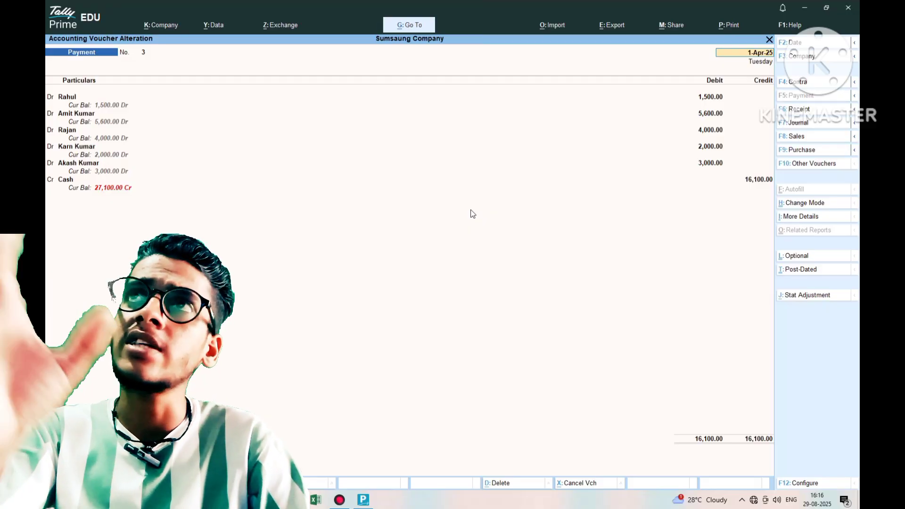
key("ctrl+p")
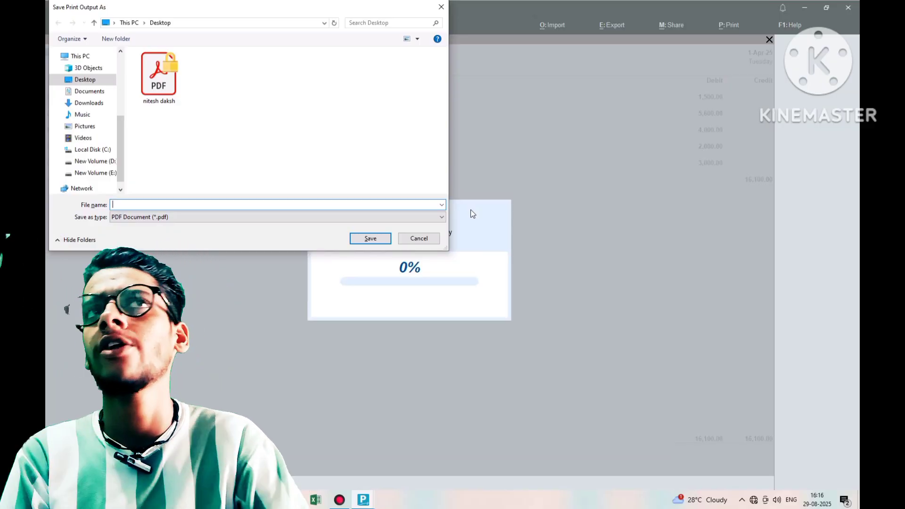
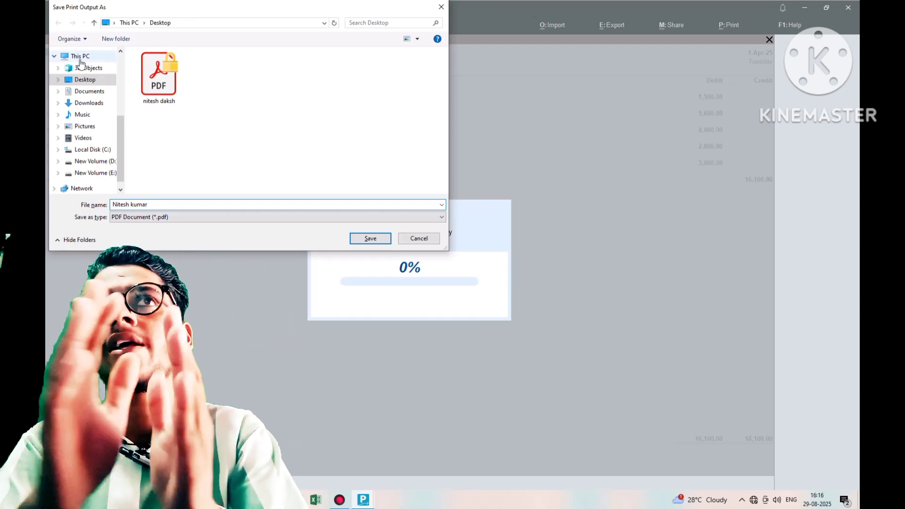
- Save Payment voucher No. 3 as a PDF Document on the Desktop, named after a person
left_click(88, 91)
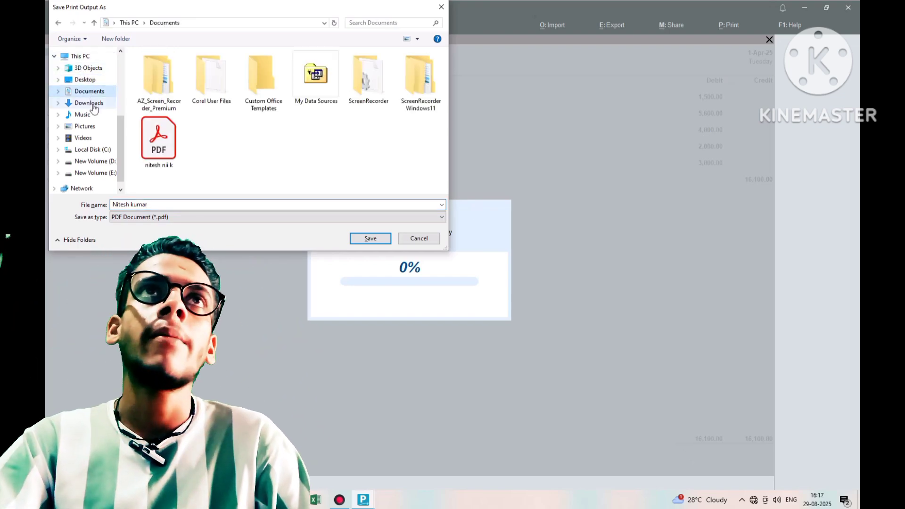
left_click(88, 103)
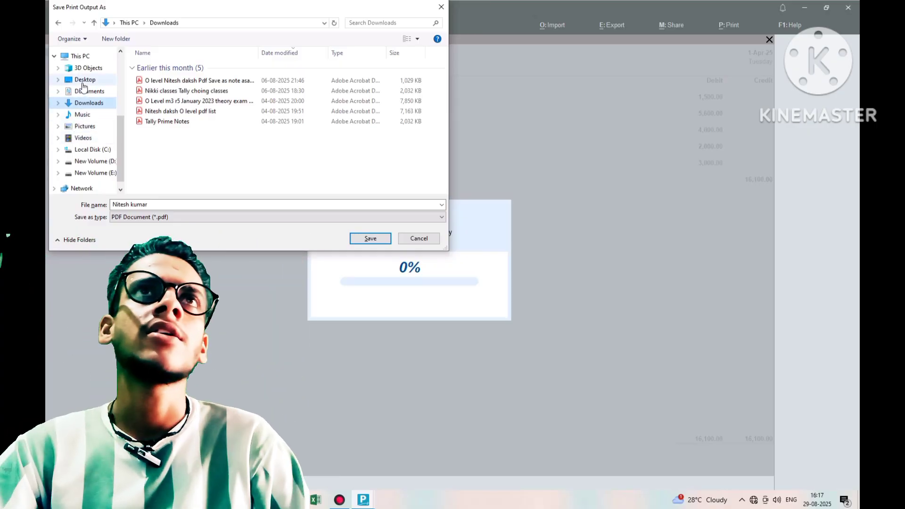
left_click(83, 81)
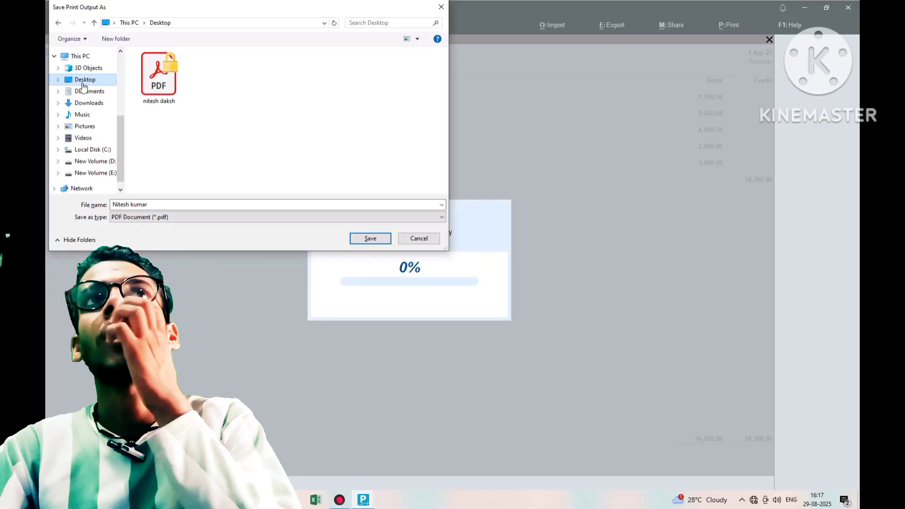
left_click(442, 217)
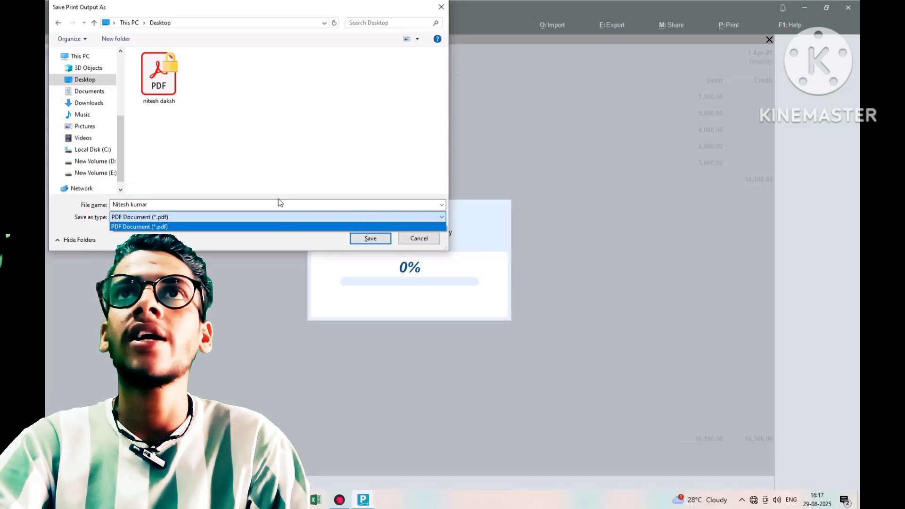
left_click(272, 171)
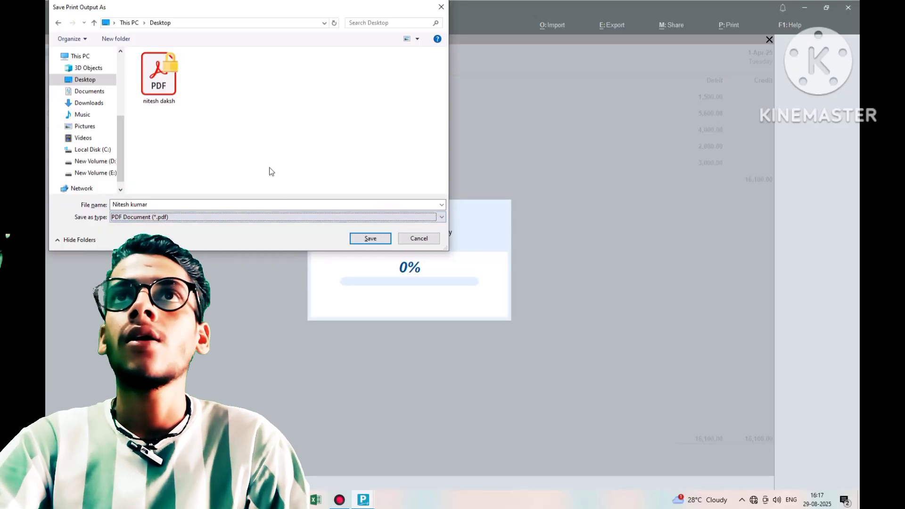
left_click(371, 239)
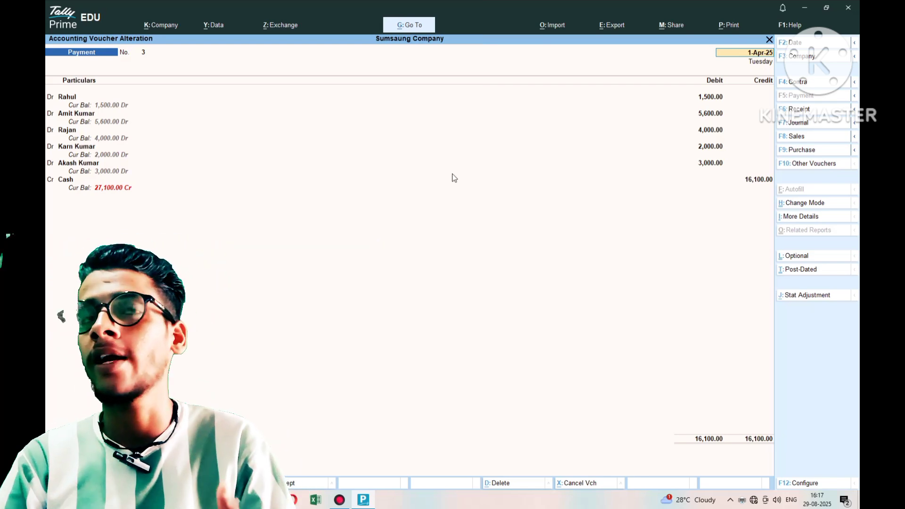
- Minimize the TallyPrime window to reveal the Windows desktop
left_click(805, 8)
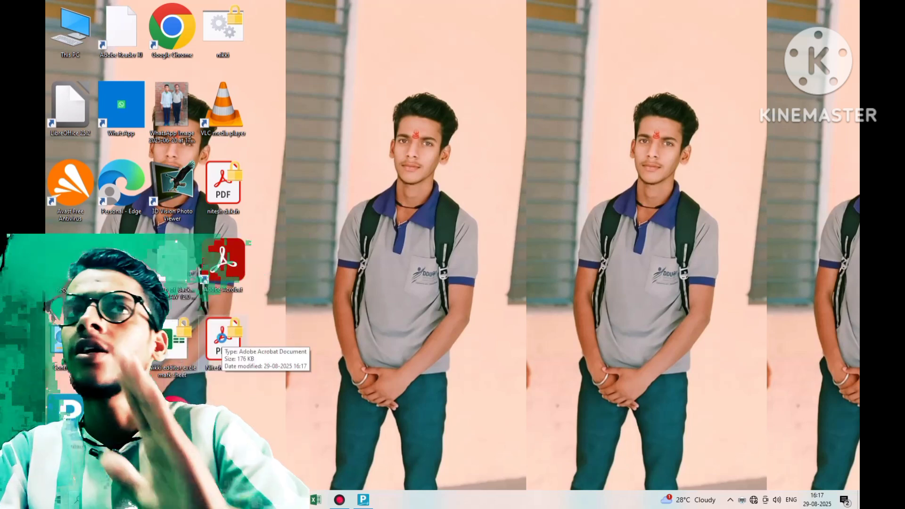
- Open the exported voucher PDF in Adobe Acrobat and dismiss the Update successful notification
double_click(224, 342)
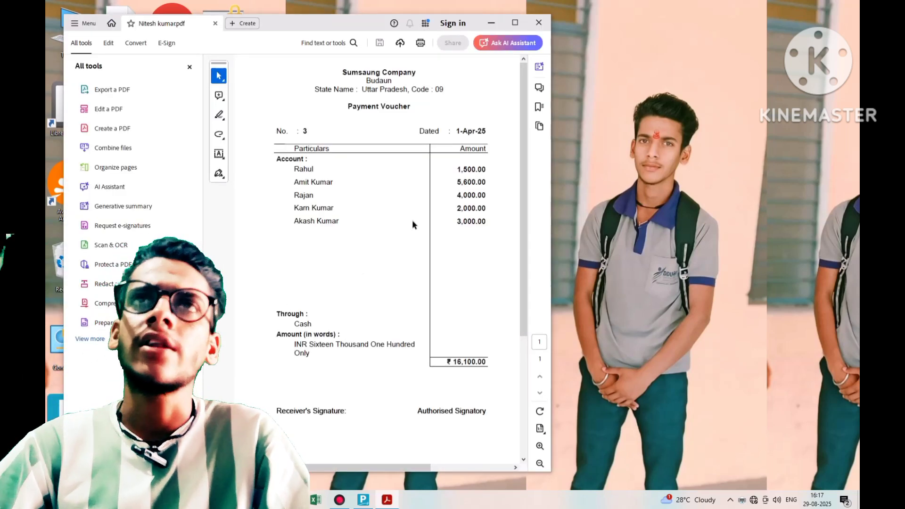
scroll(413, 220, "down", 2)
scroll(413, 220, "up", 2)
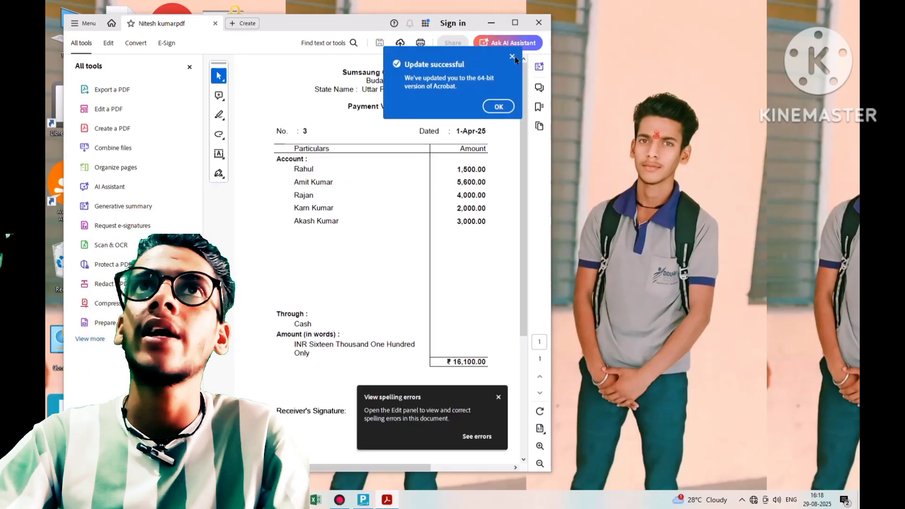
left_click(502, 108)
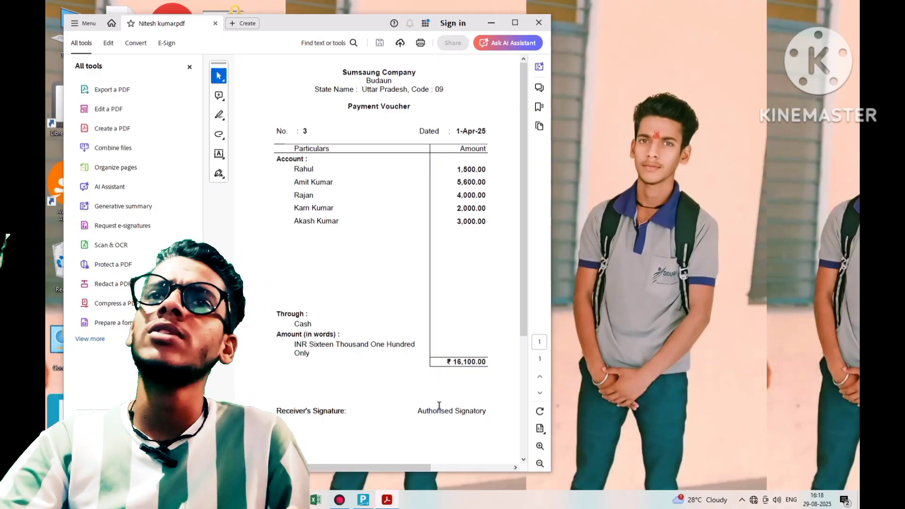
scroll(440, 391, "down", 3)
scroll(443, 380, "up", 3)
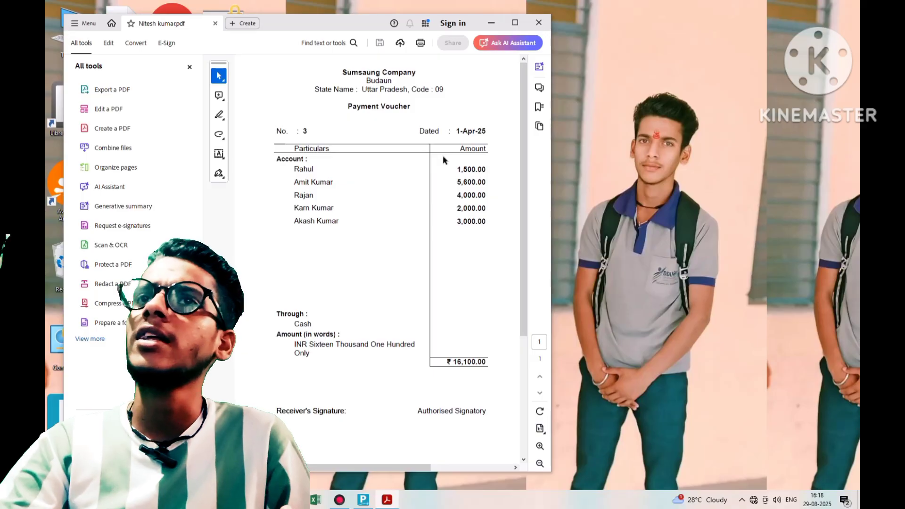